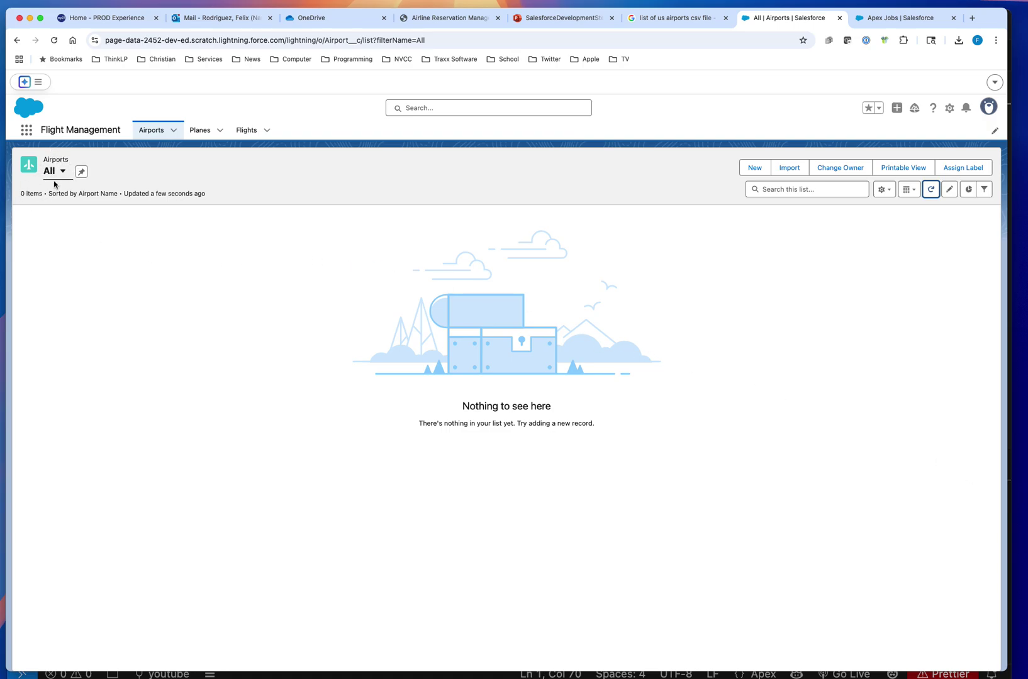
Step: Refresh the Airports list and look over the web search results for a US airports CSV file
{"action": "left_click", "coordinate": [931, 189]}
{"action": "left_click", "coordinate": [685, 19]}
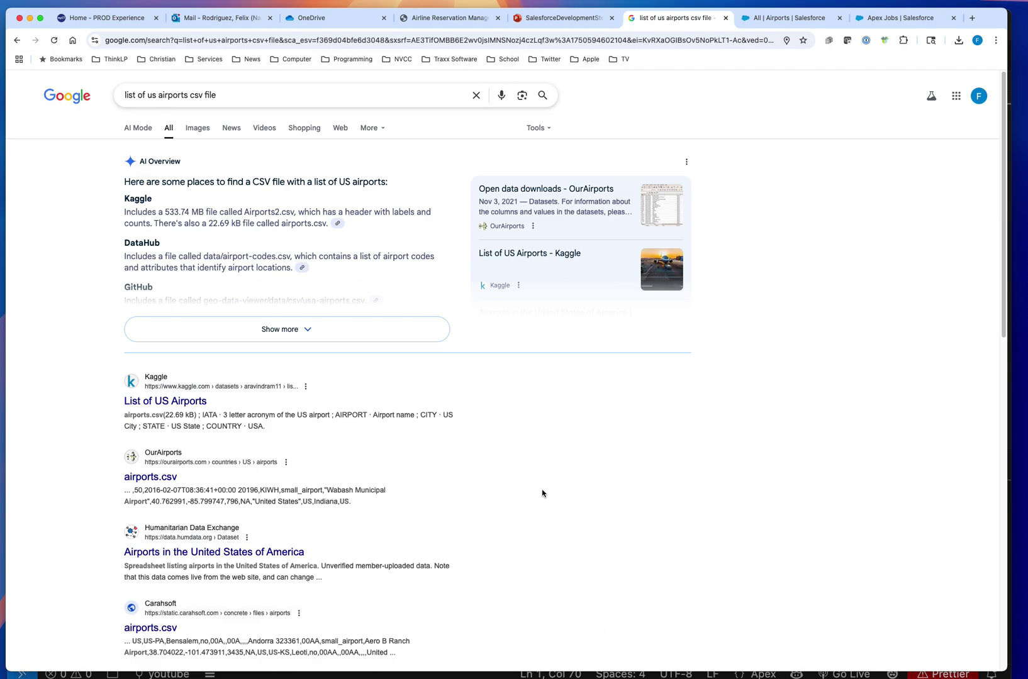
{"action": "scroll", "coordinate": [543, 492], "scroll_direction": "down", "scroll_amount": 1}
{"action": "scroll", "coordinate": [544, 493], "scroll_direction": "down", "scroll_amount": 1}
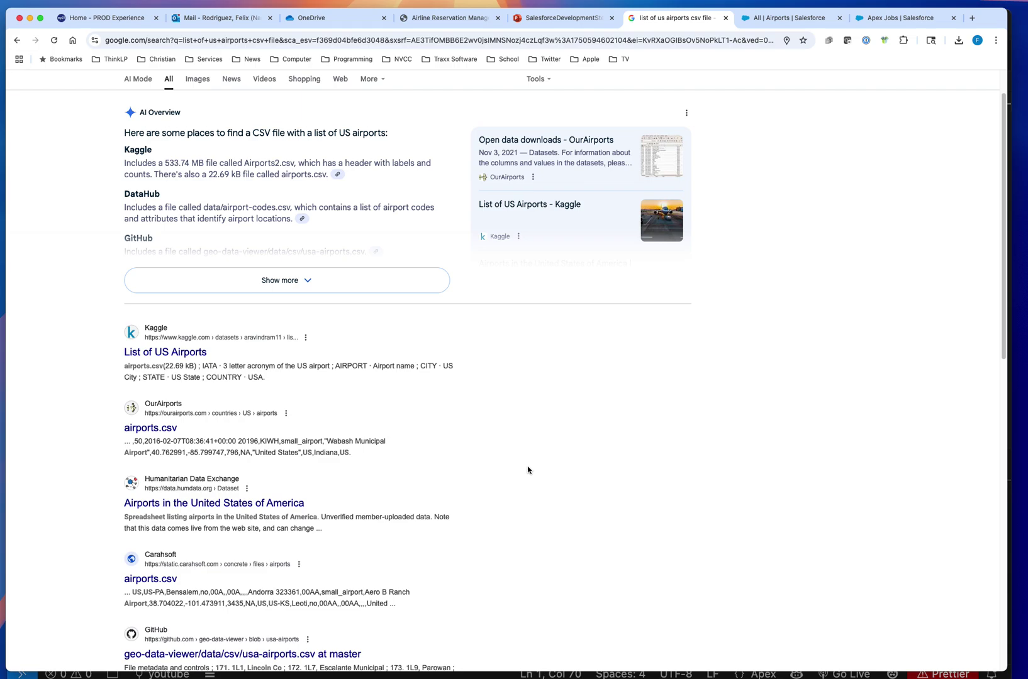
Step: Switch to Excel and remove the existing filter from the entire us-airports-filtered sheet
{"action": "key", "text": "super+Tab"}
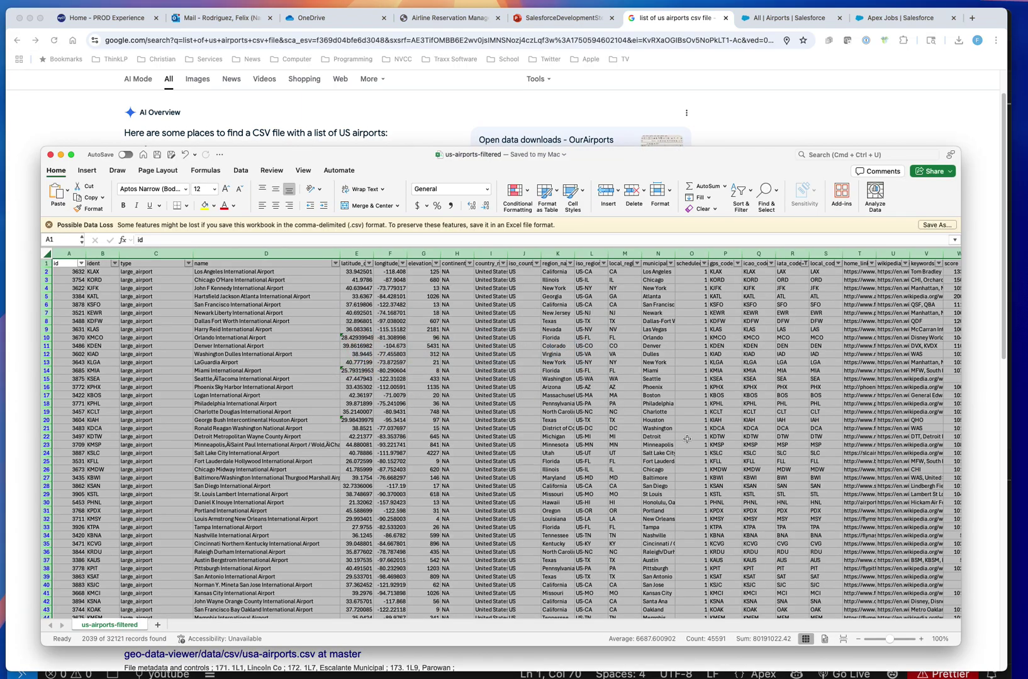
{"action": "left_click", "coordinate": [301, 274]}
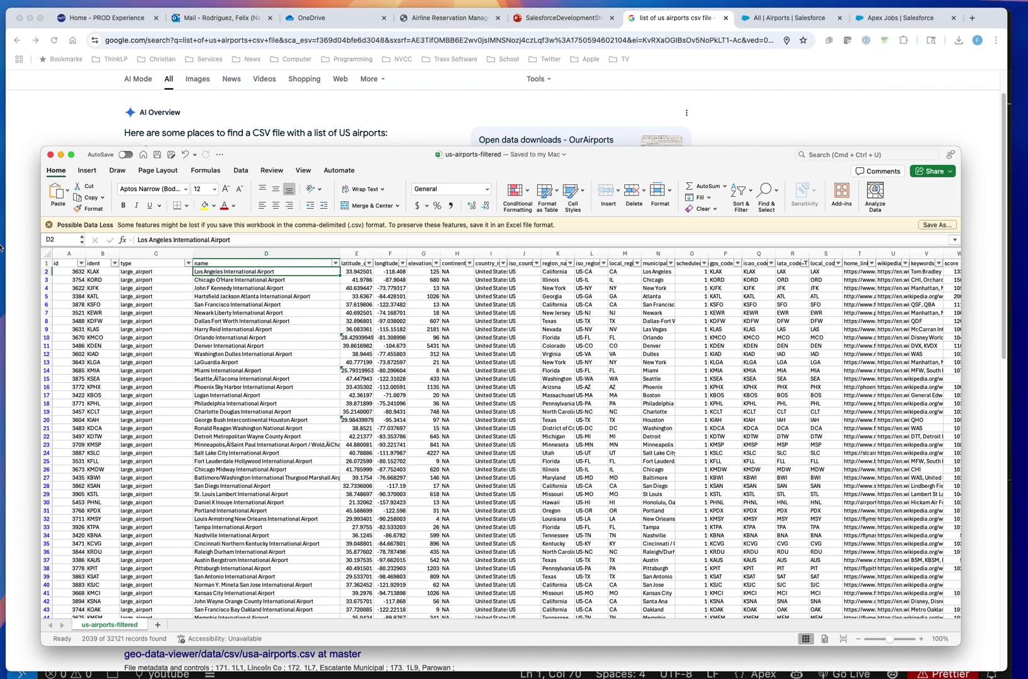
{"action": "left_click", "coordinate": [46, 253]}
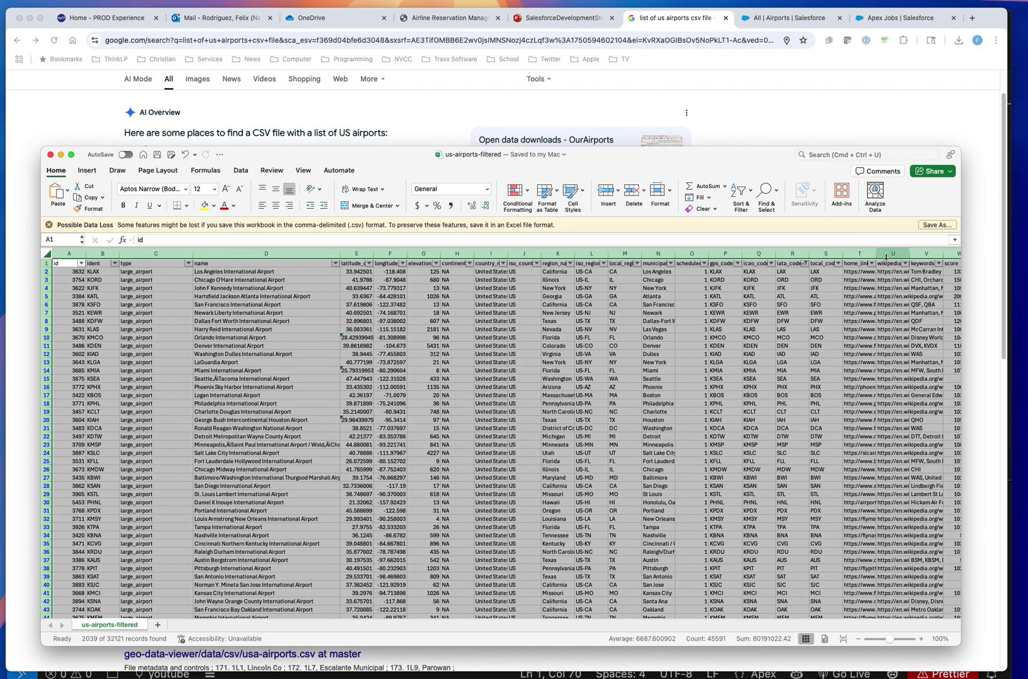
{"action": "left_click", "coordinate": [742, 195]}
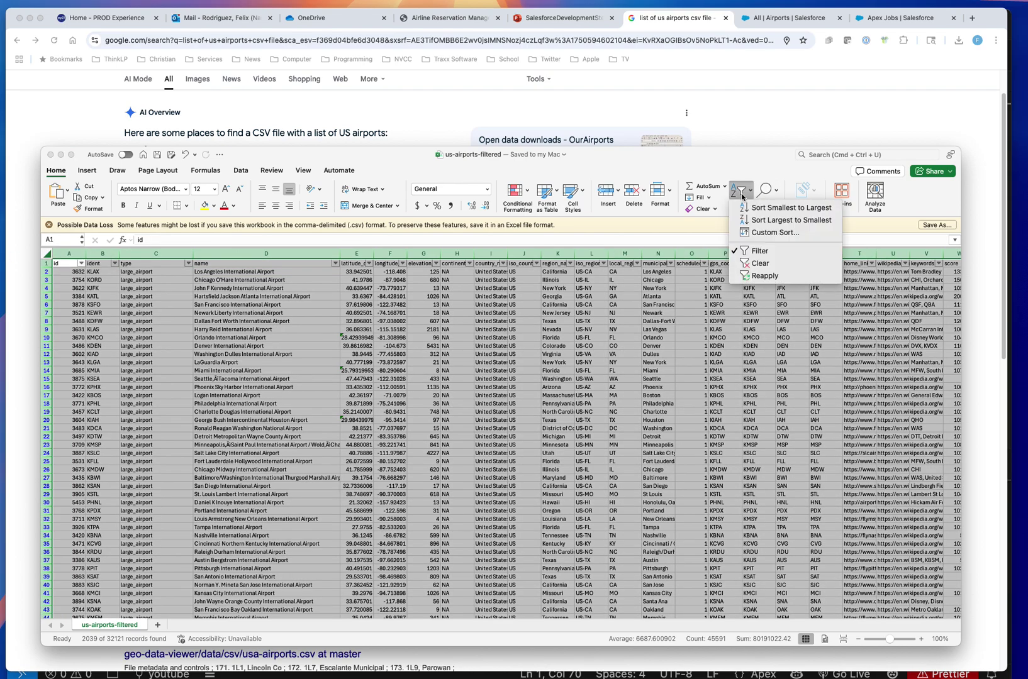
{"action": "left_click", "coordinate": [757, 252]}
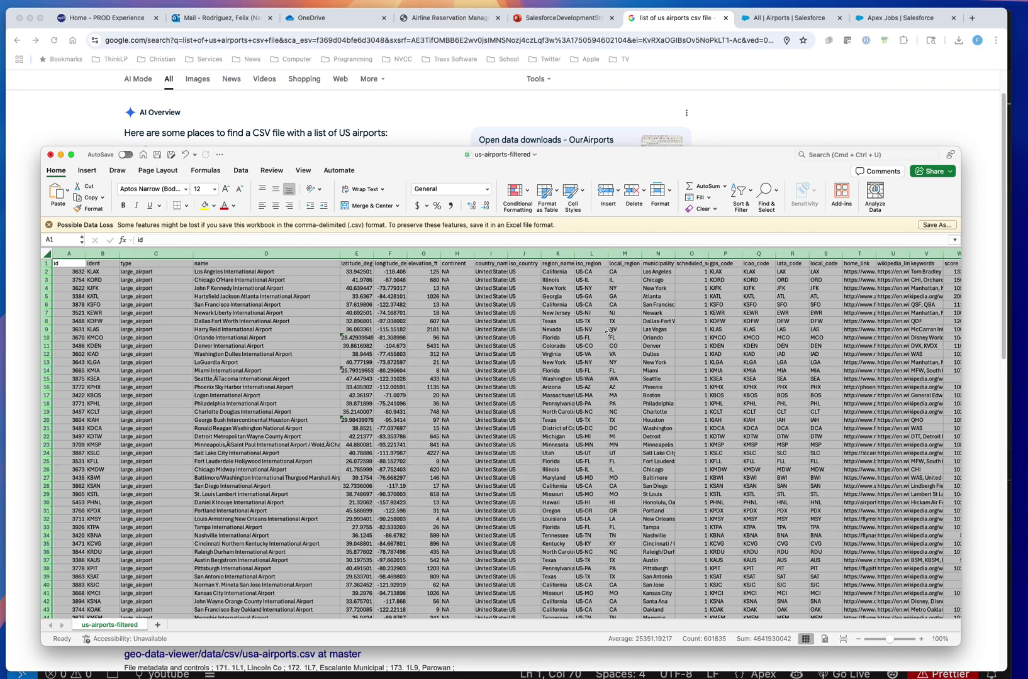
Step: Select the whole us-airports-filtered sheet and turn on filtering for its header row
{"action": "left_click", "coordinate": [446, 268]}
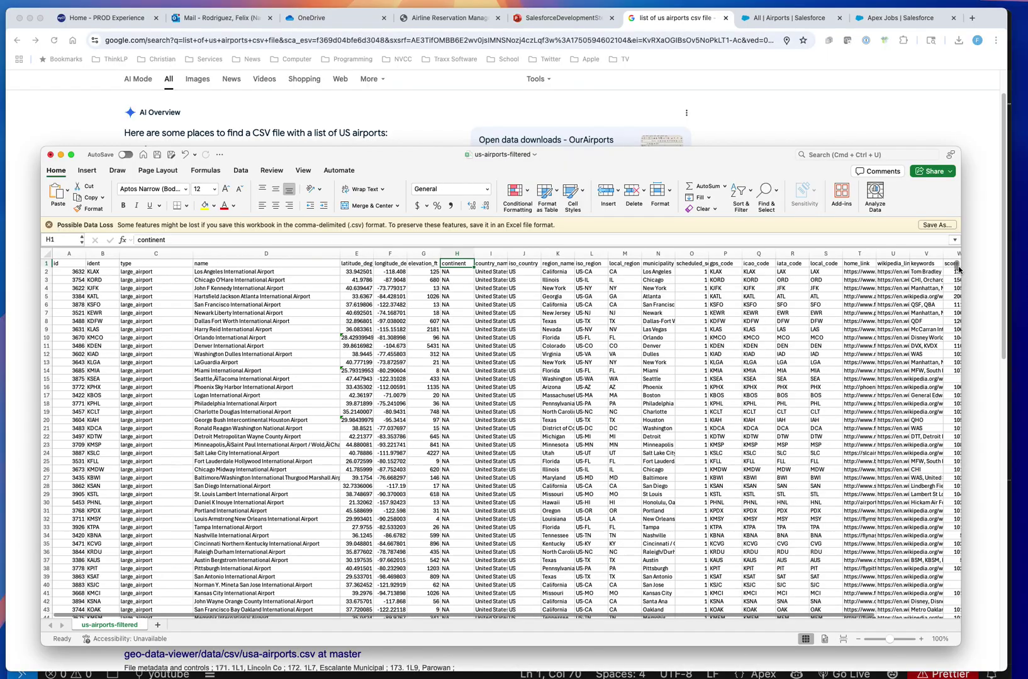
{"action": "mouse_move", "coordinate": [957, 269]}
{"action": "left_mouse_down"}
{"action": "mouse_move", "coordinate": [957, 616]}
{"action": "mouse_move", "coordinate": [963, 251]}
{"action": "left_mouse_up"}
{"action": "left_click", "coordinate": [46, 254]}
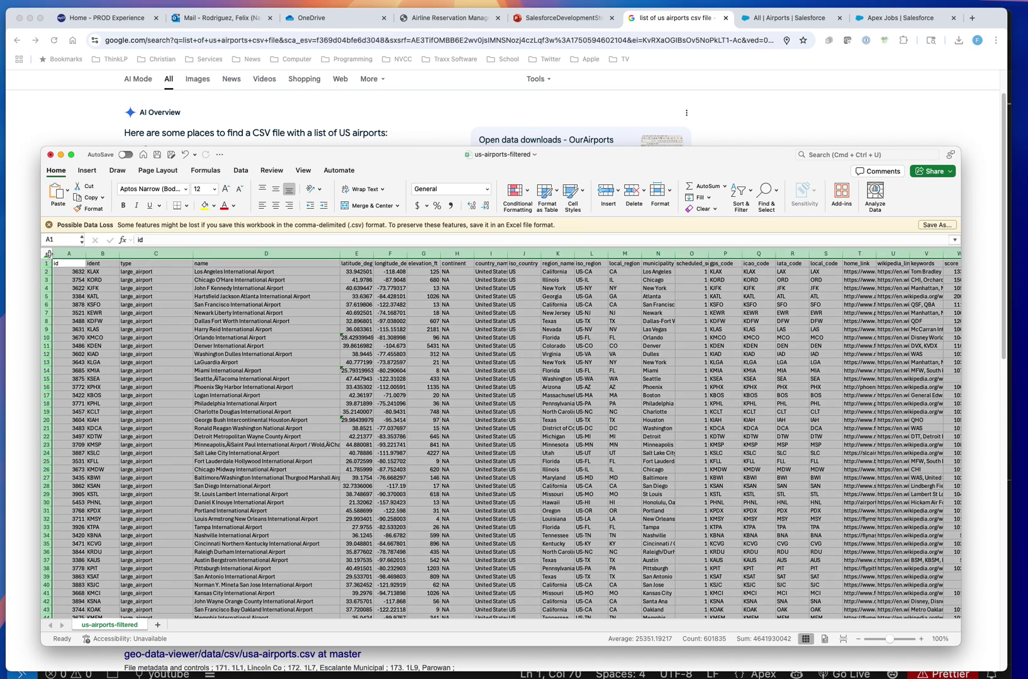
{"action": "left_click", "coordinate": [743, 193]}
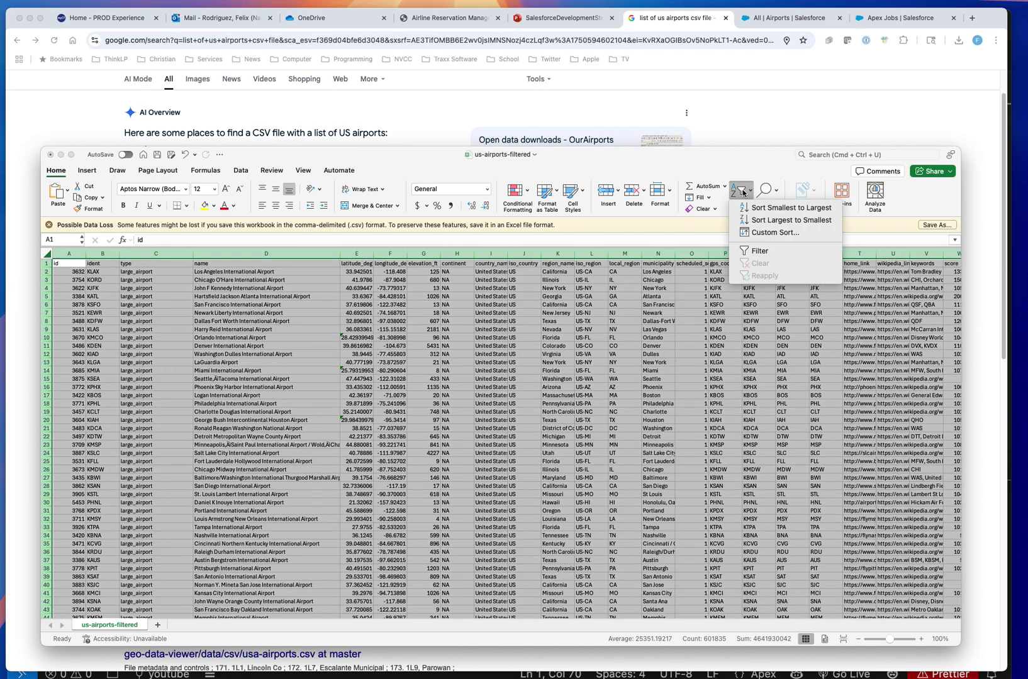
{"action": "left_click", "coordinate": [771, 248]}
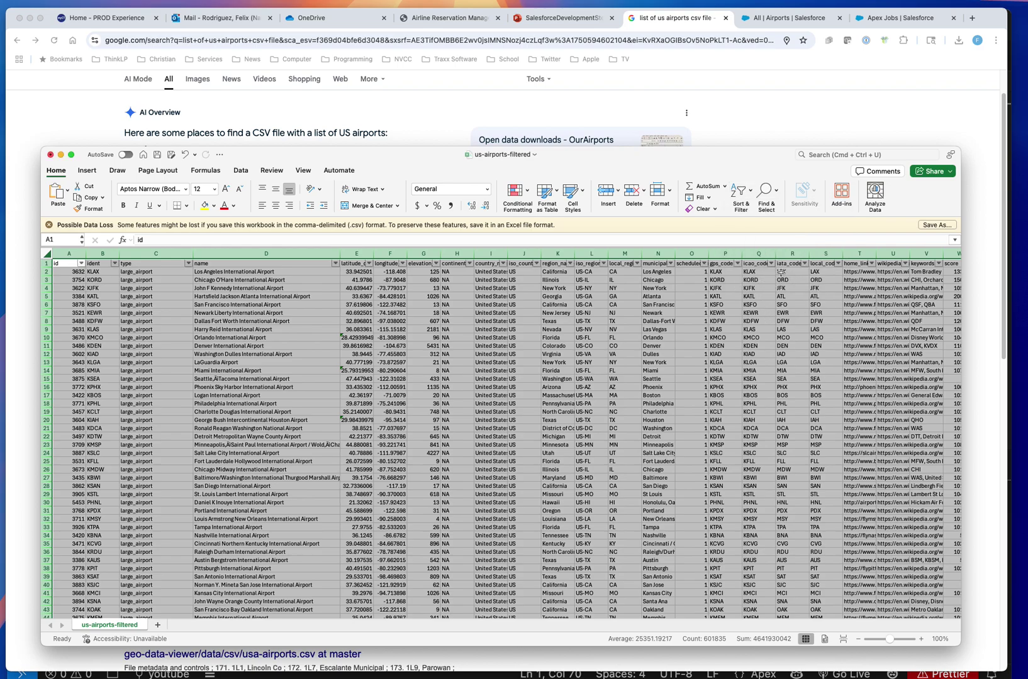
Step: Filter the iata_code column to exclude the (Blanks) entries
{"action": "left_click", "coordinate": [804, 264]}
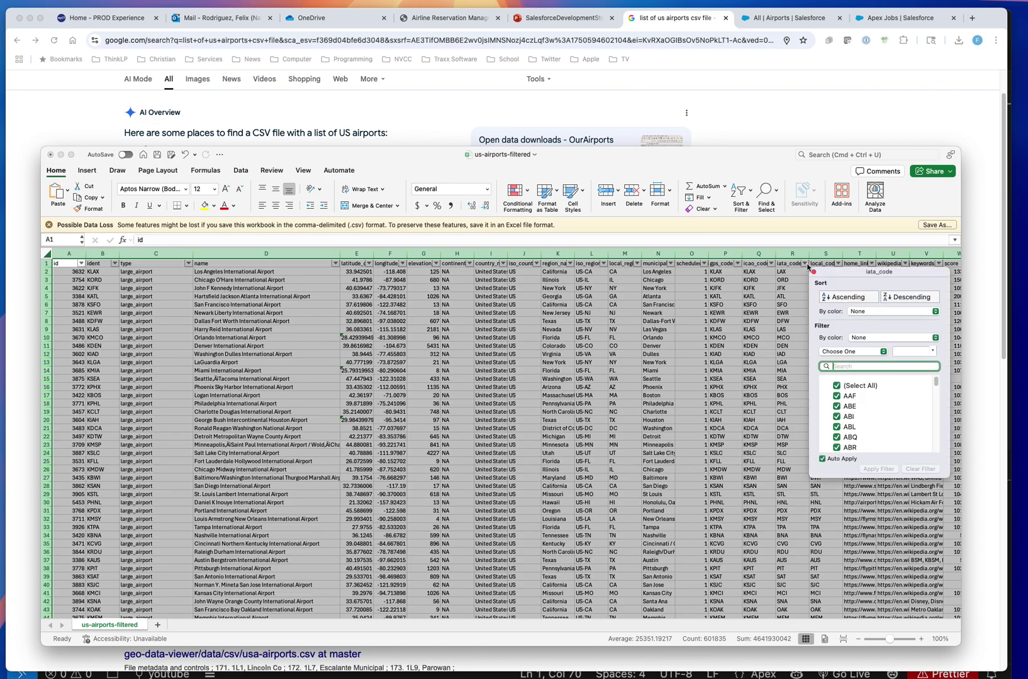
{"action": "left_click", "coordinate": [838, 386]}
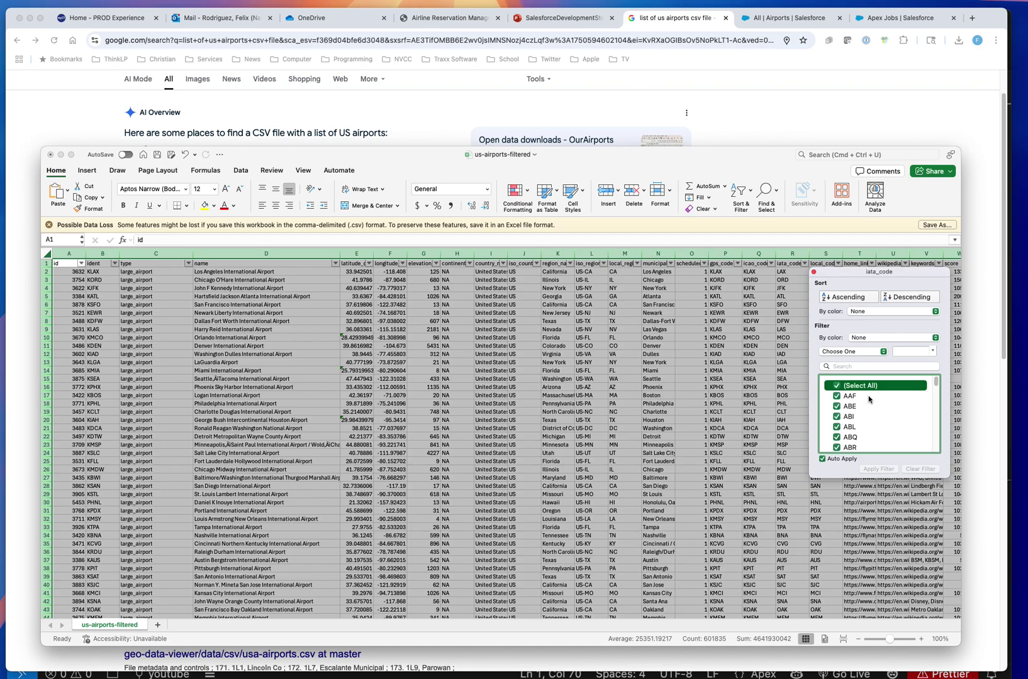
{"action": "left_click_drag", "start_coordinate": [937, 381], "coordinate": [935, 447]}
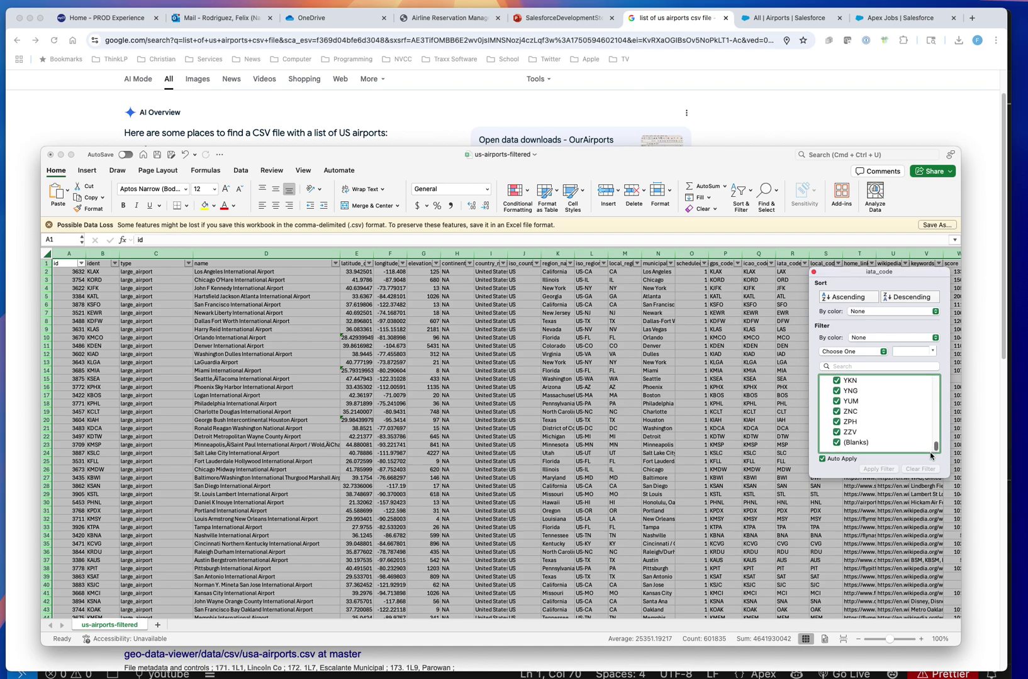
{"action": "left_click", "coordinate": [836, 443]}
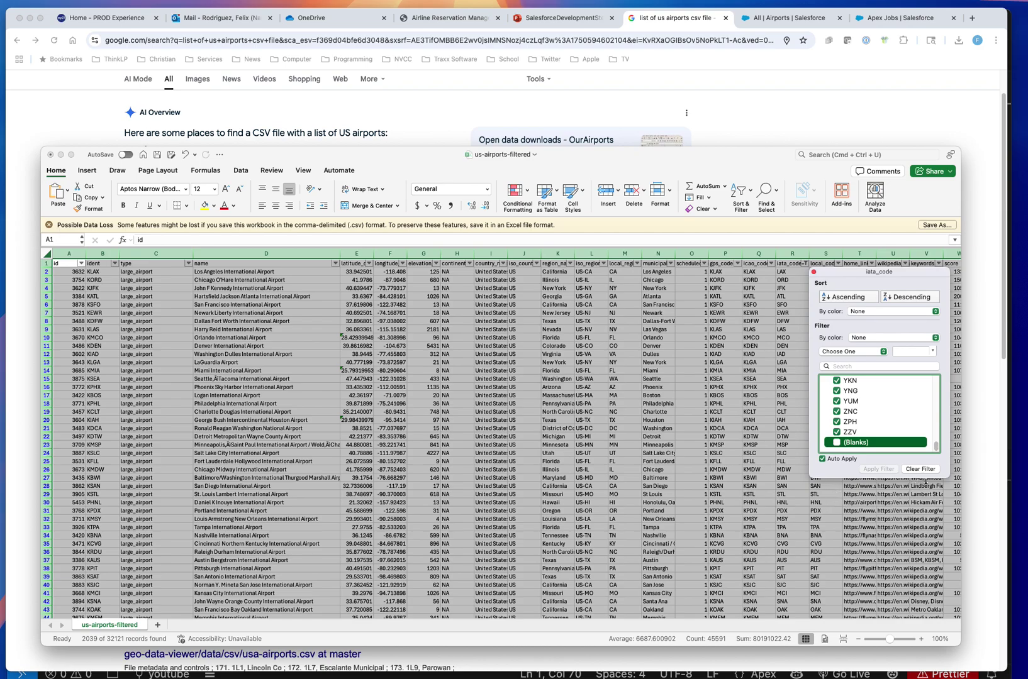
{"action": "left_click", "coordinate": [813, 272]}
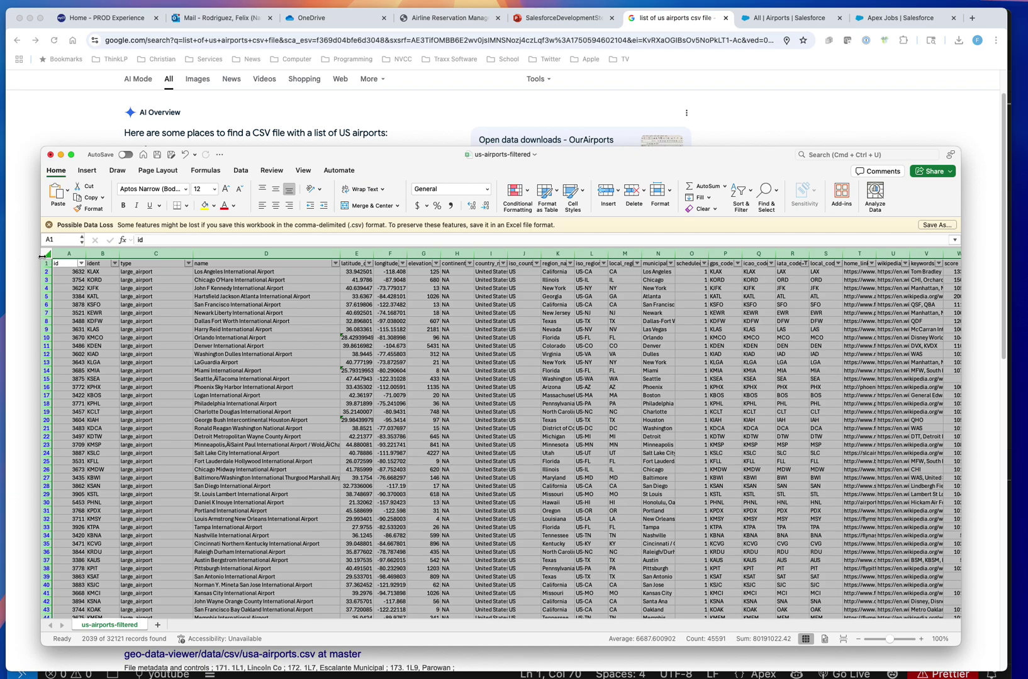
Step: Copy the filtered airport data and paste only its values into a new sheet starting at cell A1
{"action": "right_click", "coordinate": [305, 322]}
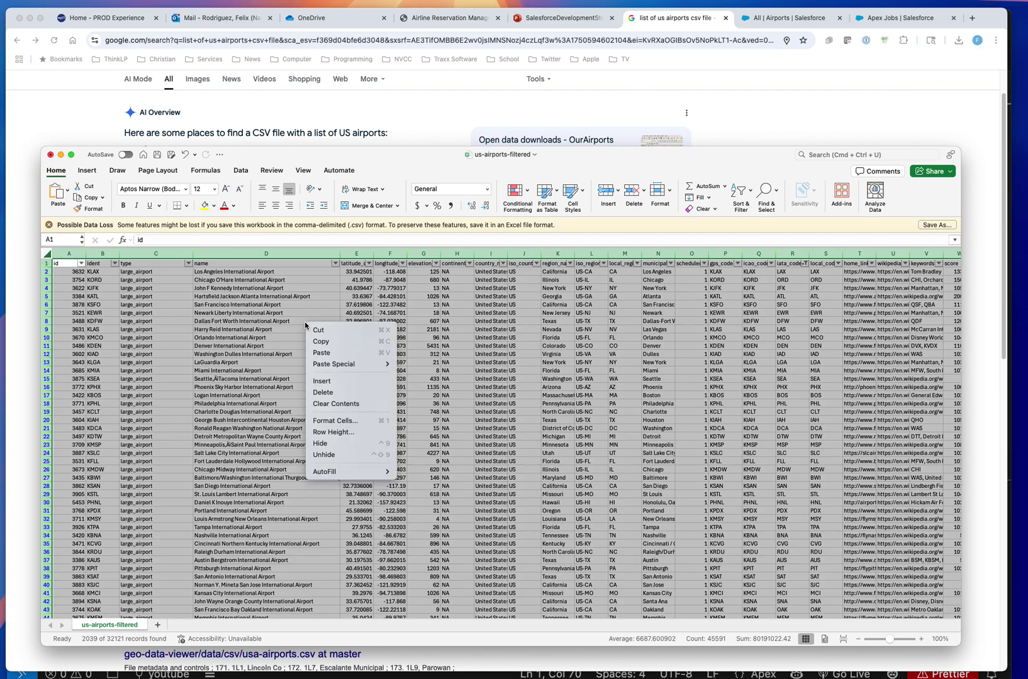
{"action": "left_click", "coordinate": [345, 343]}
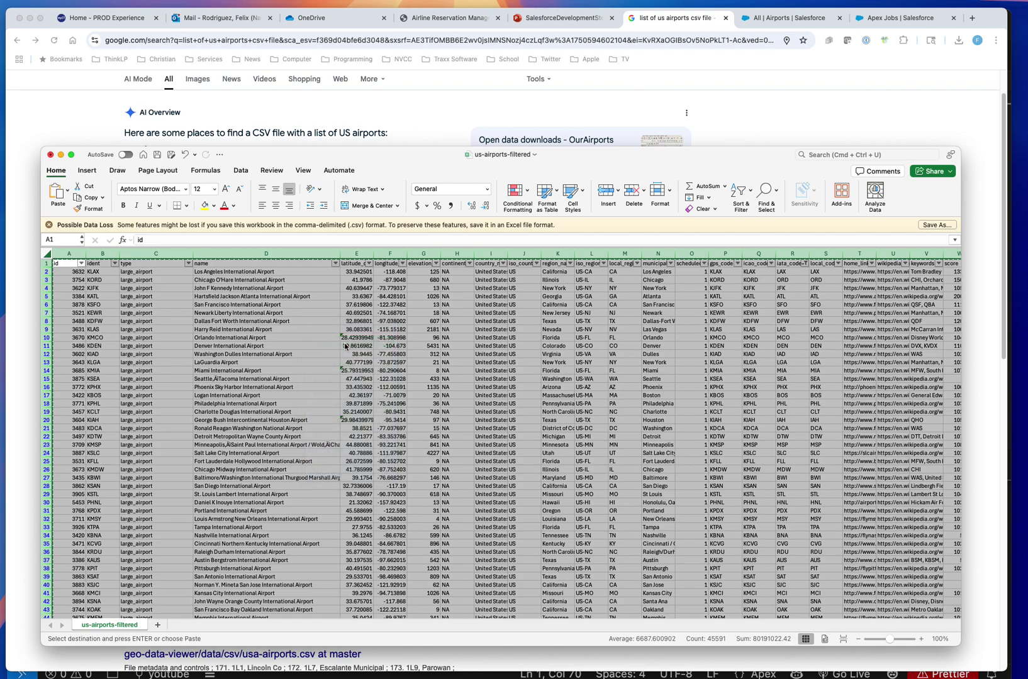
{"action": "left_click", "coordinate": [159, 625]}
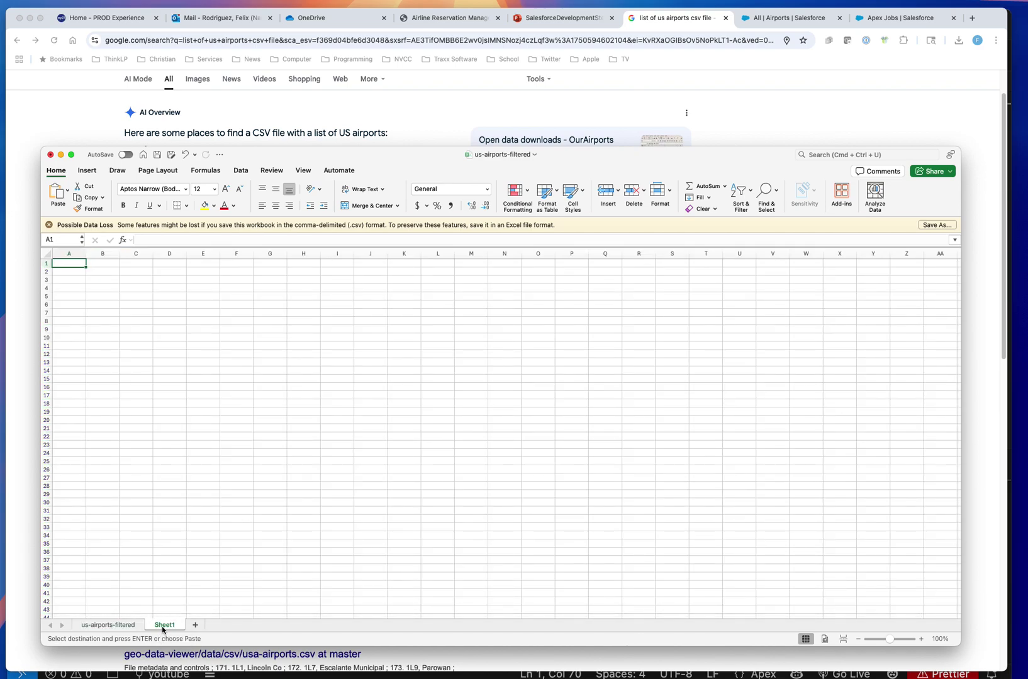
{"action": "right_click", "coordinate": [67, 264]}
{"action": "mouse_move", "coordinate": [105, 308]}
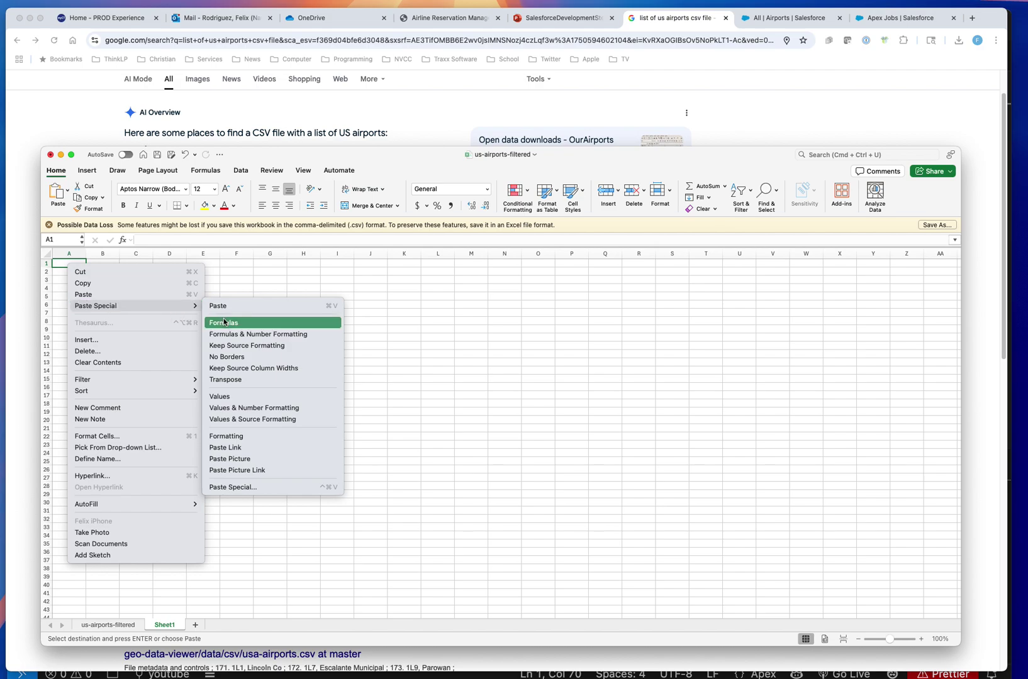
{"action": "left_click", "coordinate": [236, 396]}
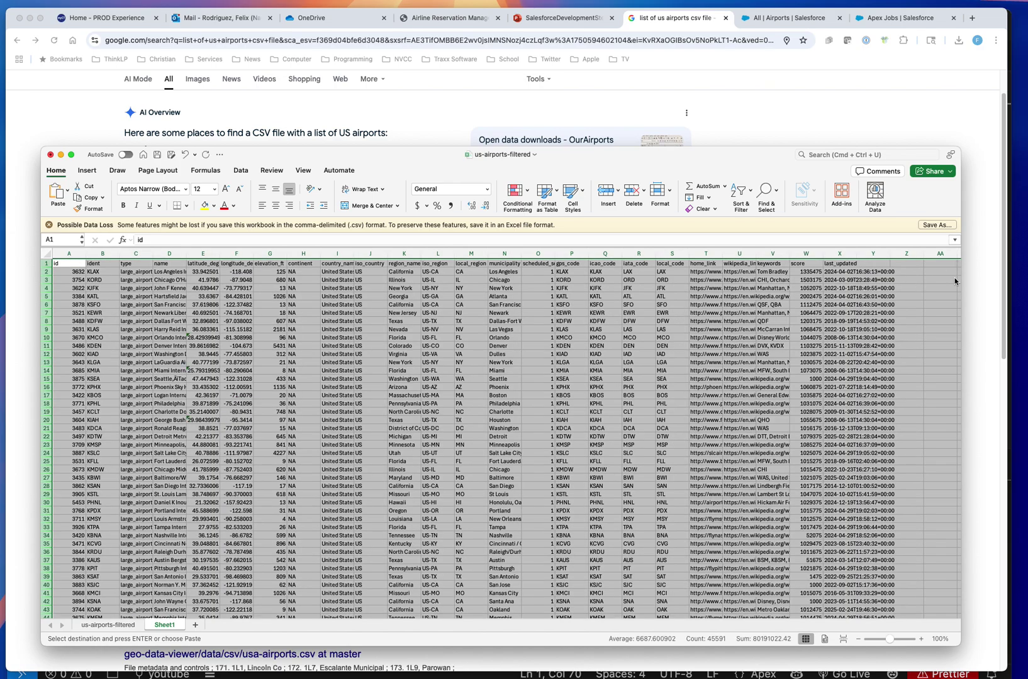
{"action": "left_click_drag", "start_coordinate": [956, 270], "coordinate": [923, 627]}
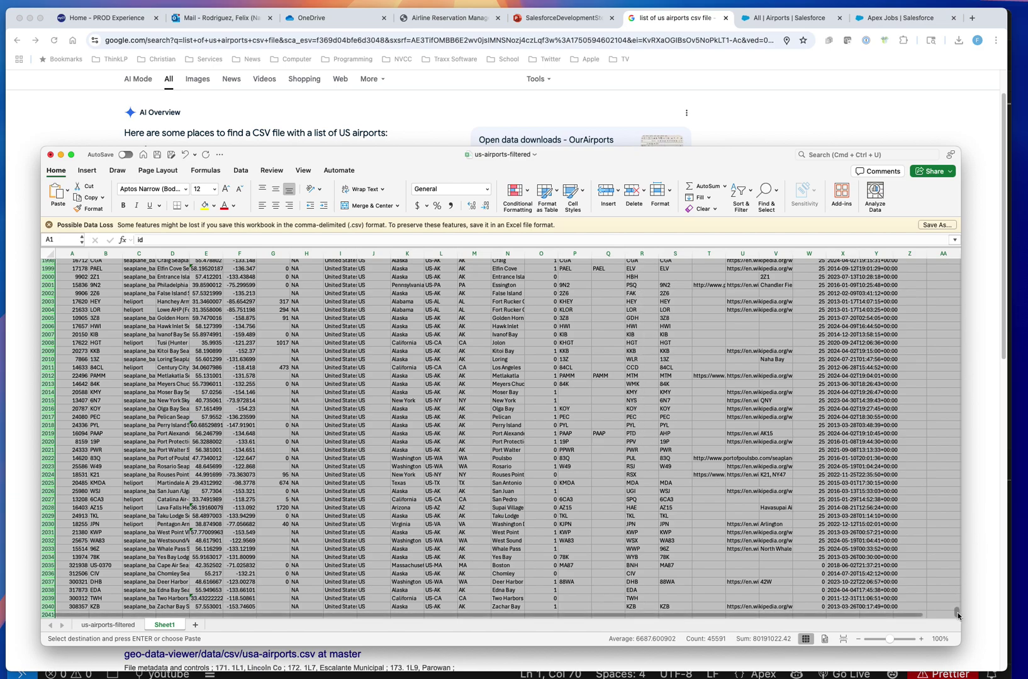
{"action": "left_click_drag", "start_coordinate": [958, 615], "coordinate": [959, 266]}
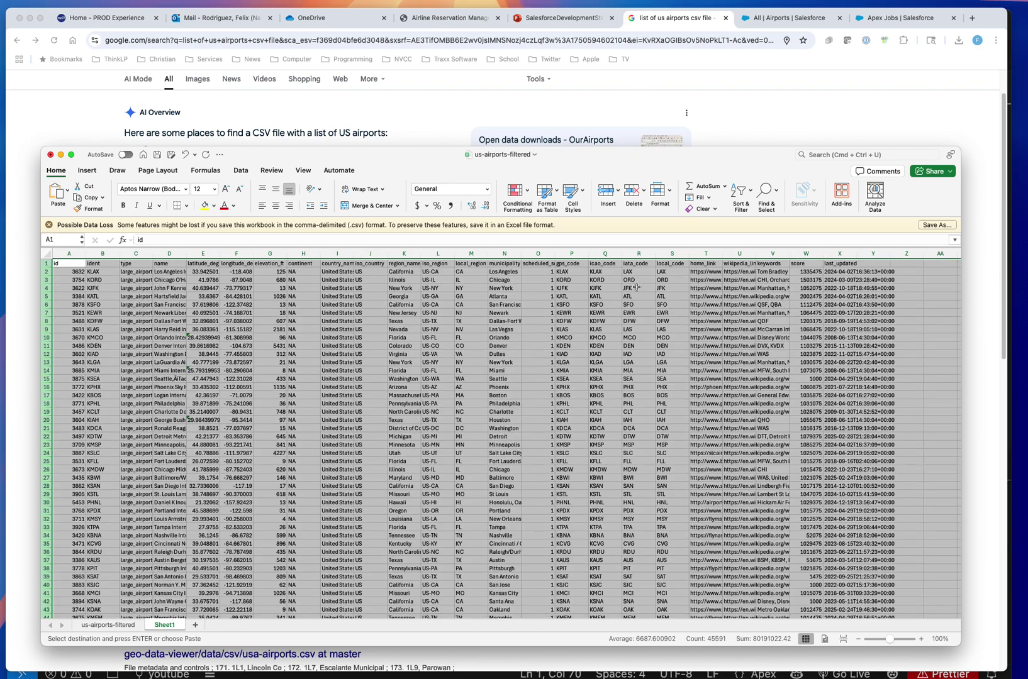
{"action": "left_click", "coordinate": [58, 264]}
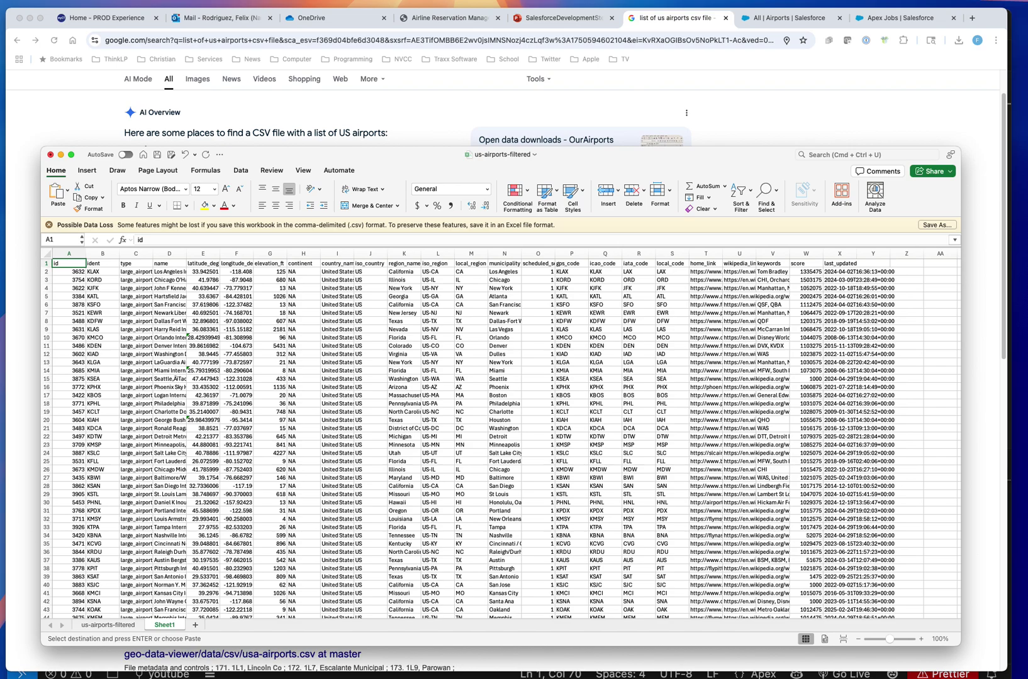
Step: Save the new sheet as us-airports-filtered in CSV format in Downloads, replacing the existing file and keeping only the active sheet
{"action": "key", "text": "super+shift+s"}
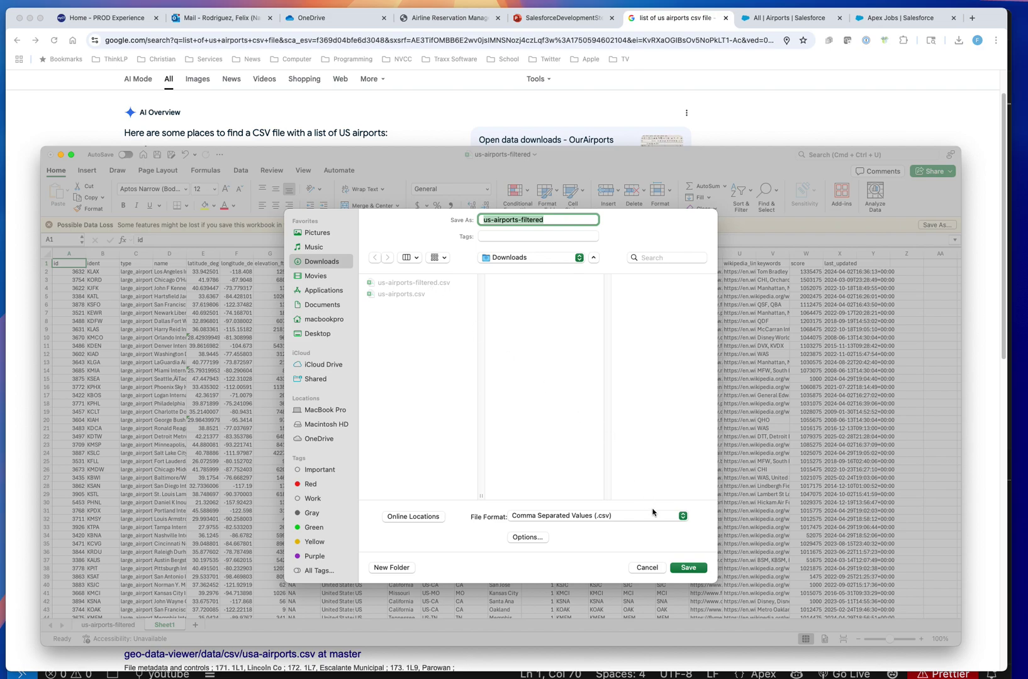
{"action": "left_click", "coordinate": [692, 569]}
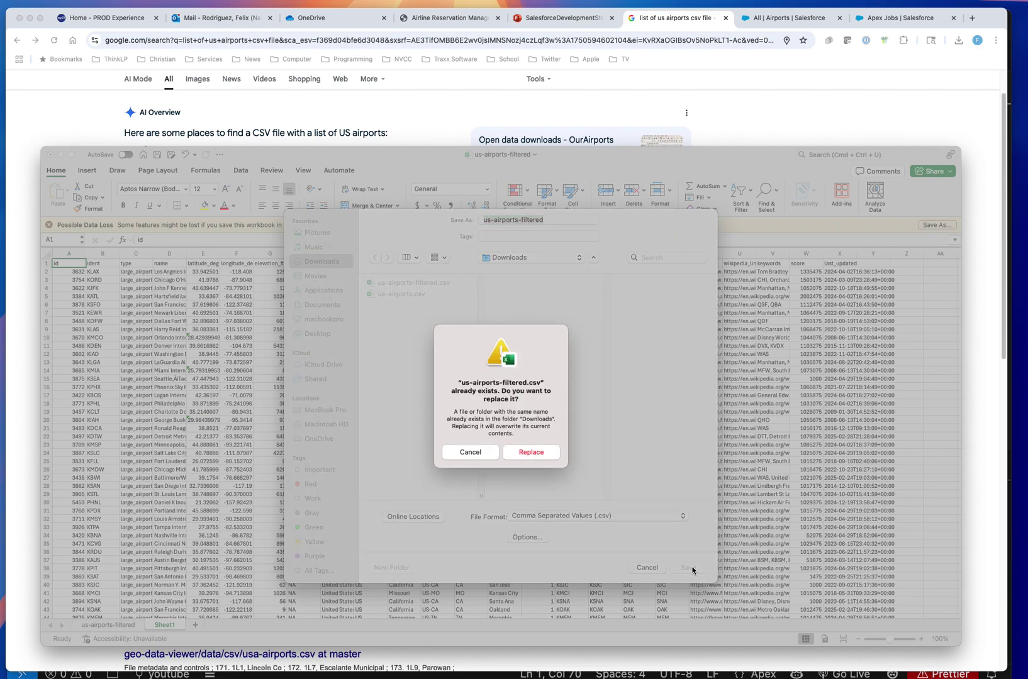
{"action": "left_click", "coordinate": [532, 453]}
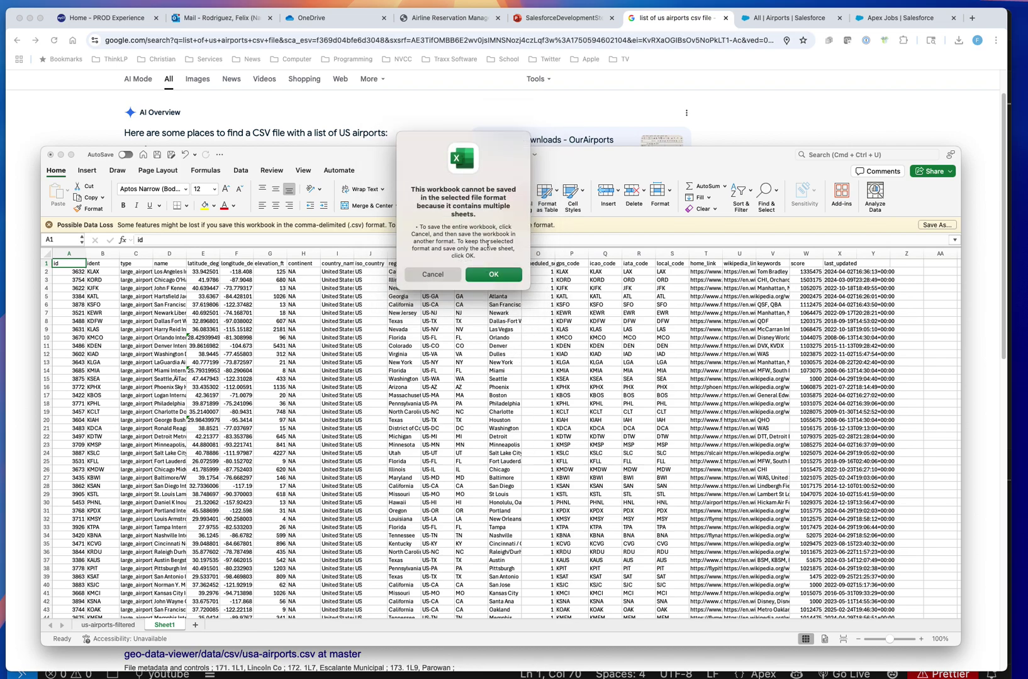
{"action": "left_click", "coordinate": [494, 275]}
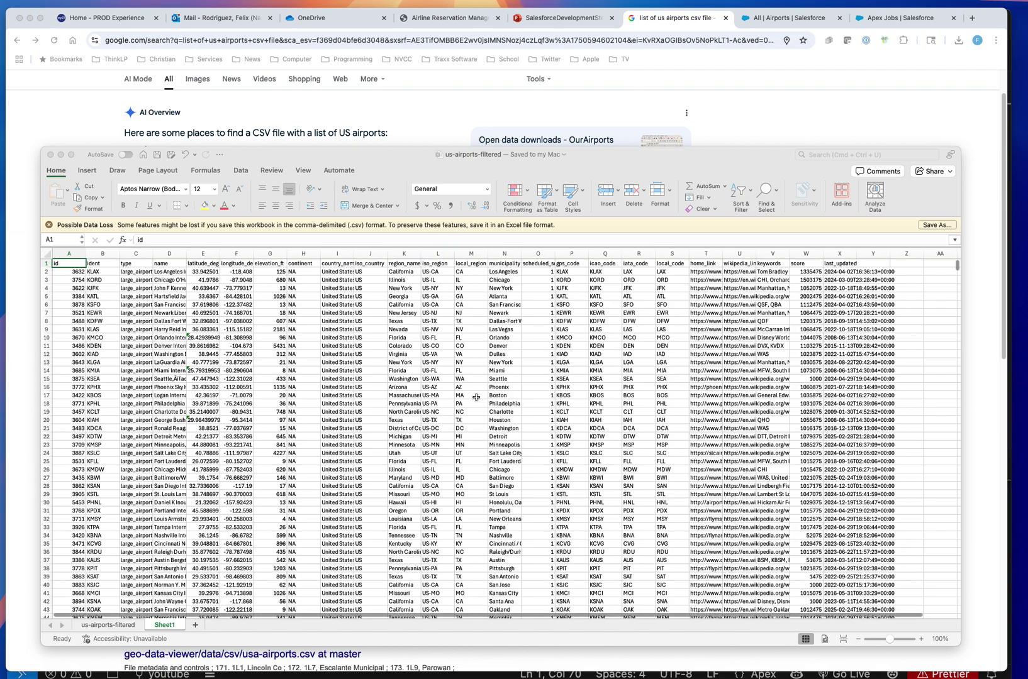
Step: Switch to Visual Studio Code, open us-airports-filtered.csv from Downloads to check its rows, and close it
{"action": "key", "text": "super+Tab"}
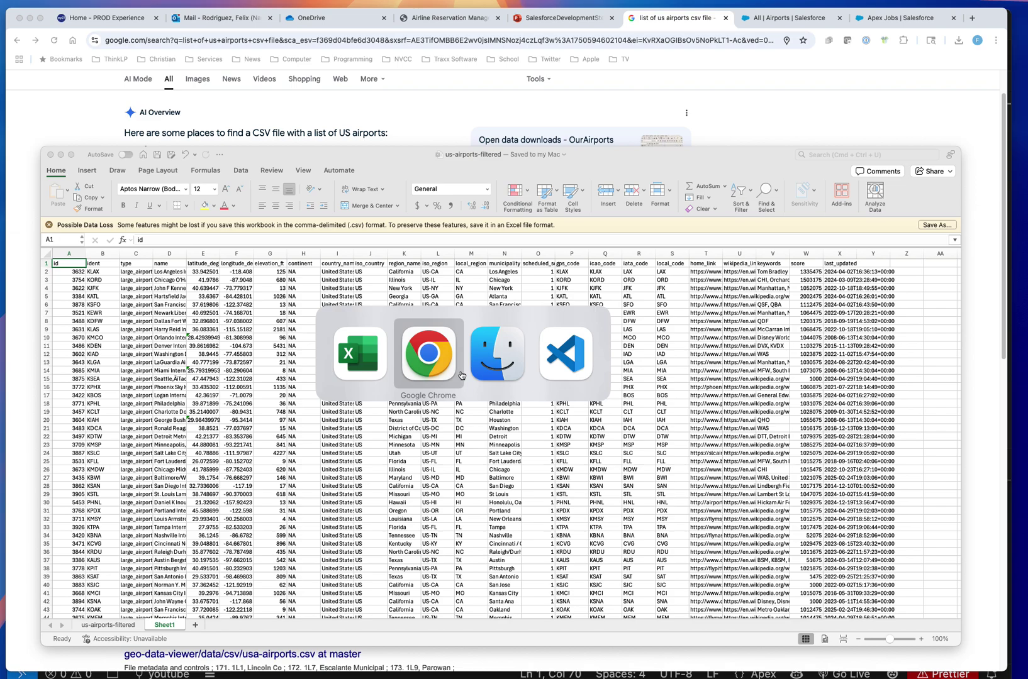
{"action": "key", "text": "super+Tab"}
{"action": "key", "text": "super+Tab"}
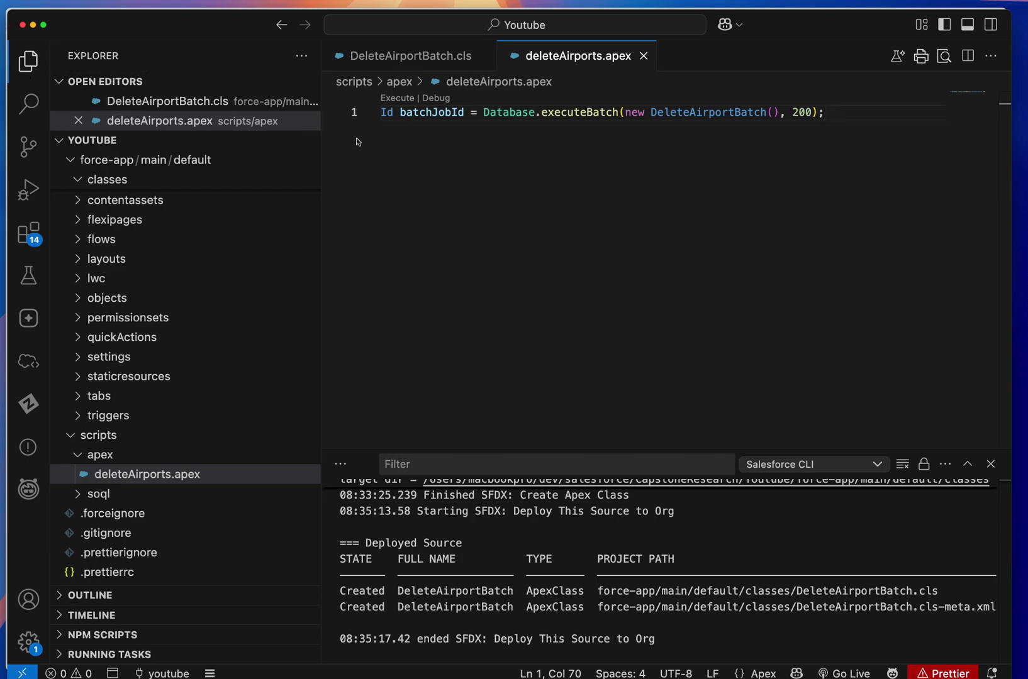
{"action": "key", "text": "super+o"}
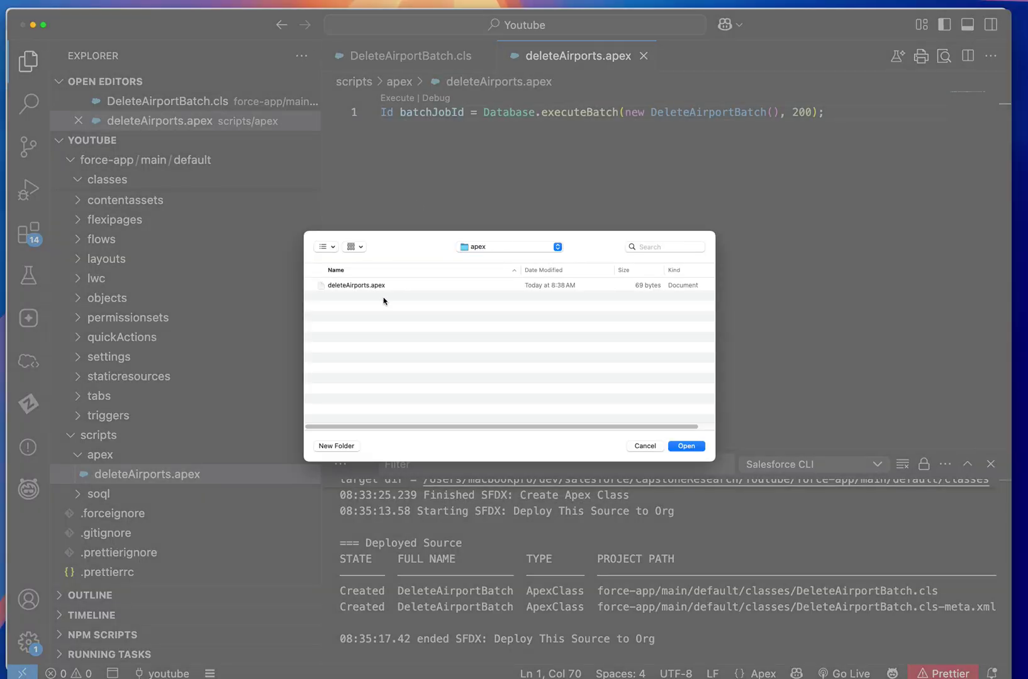
{"action": "left_click", "coordinate": [497, 248]}
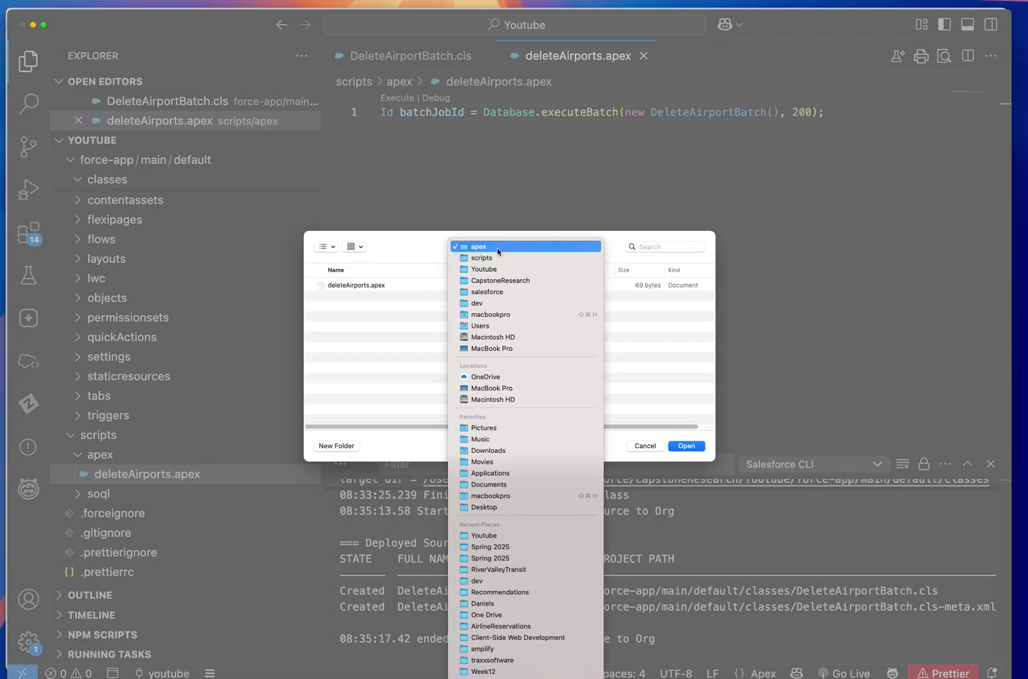
{"action": "left_click", "coordinate": [517, 451]}
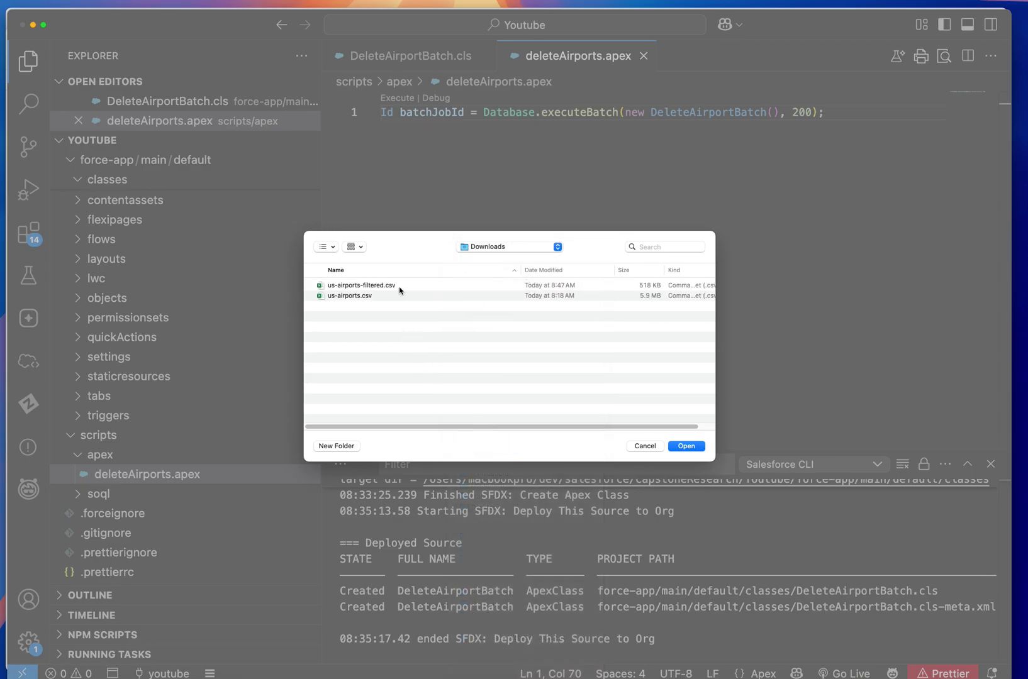
{"action": "left_click", "coordinate": [399, 287]}
{"action": "left_click", "coordinate": [679, 447]}
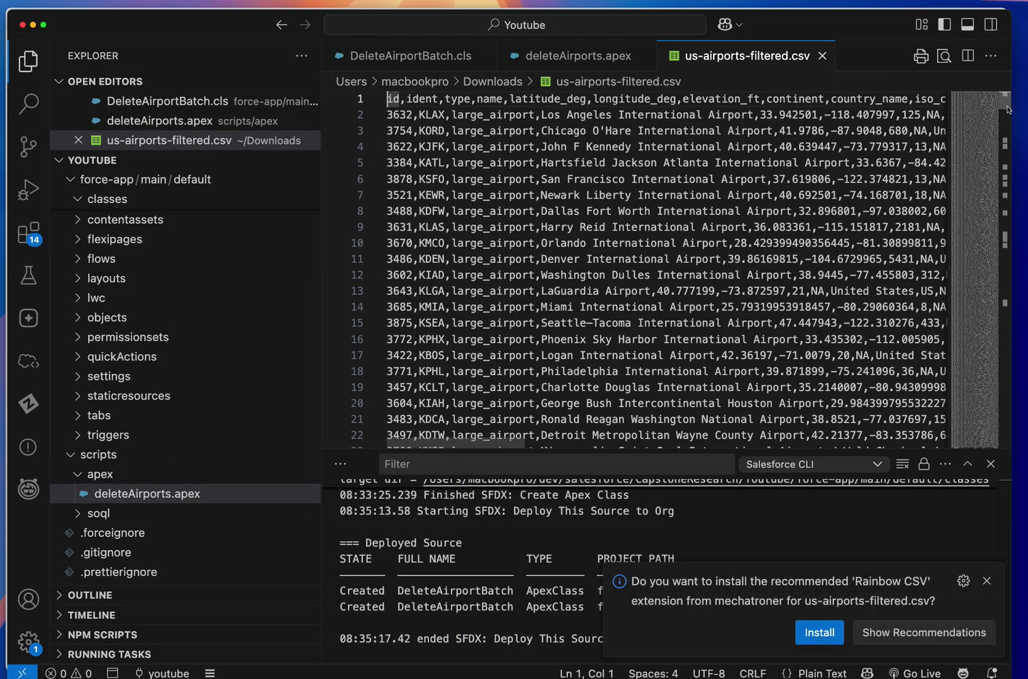
{"action": "mouse_move", "coordinate": [1005, 100]}
{"action": "left_mouse_down"}
{"action": "mouse_move", "coordinate": [997, 452]}
{"action": "mouse_move", "coordinate": [998, 96]}
{"action": "left_mouse_up"}
{"action": "left_click", "coordinate": [822, 56]}
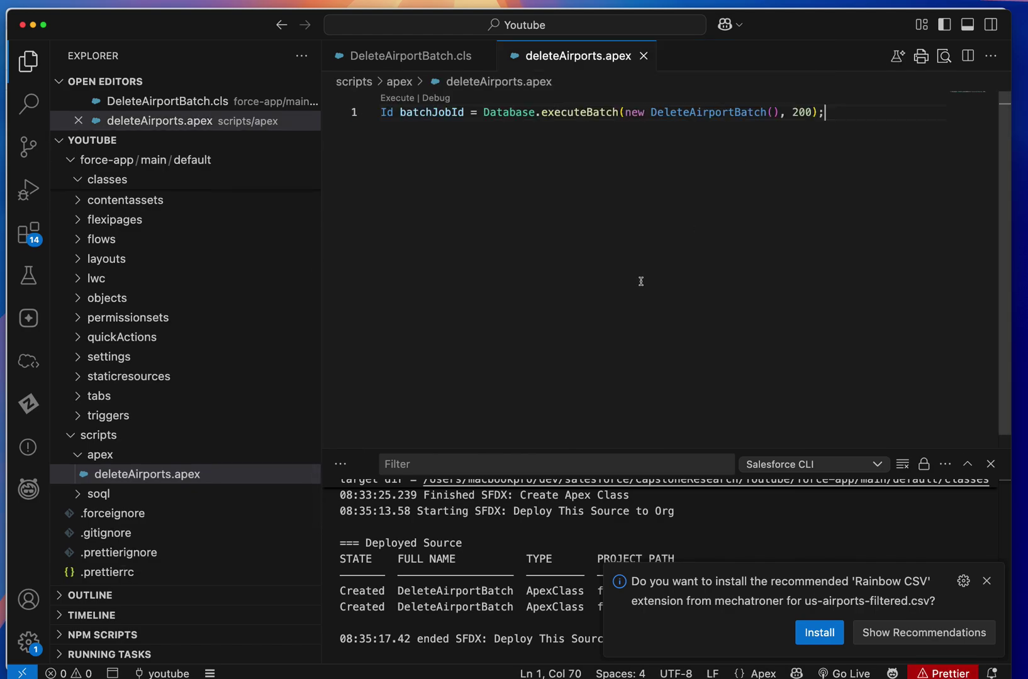
Step: Switch to Chrome, go to the Salesforce Airports list and close the Apex Jobs page
{"action": "key", "text": "super+Tab"}
{"action": "key", "text": "super+Tab"}
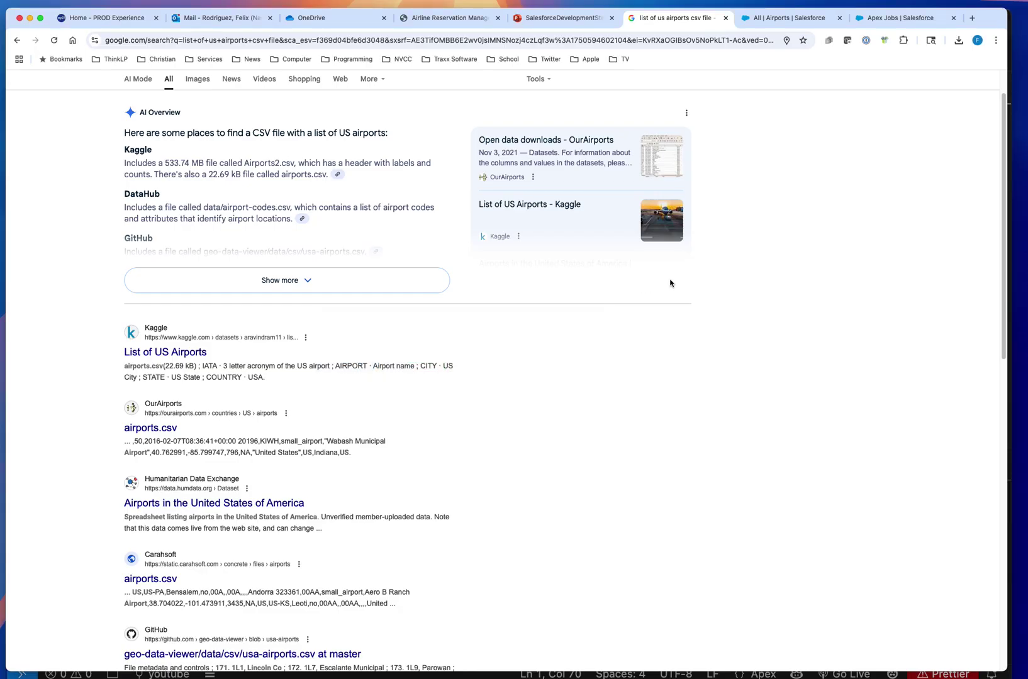
{"action": "left_click", "coordinate": [783, 17]}
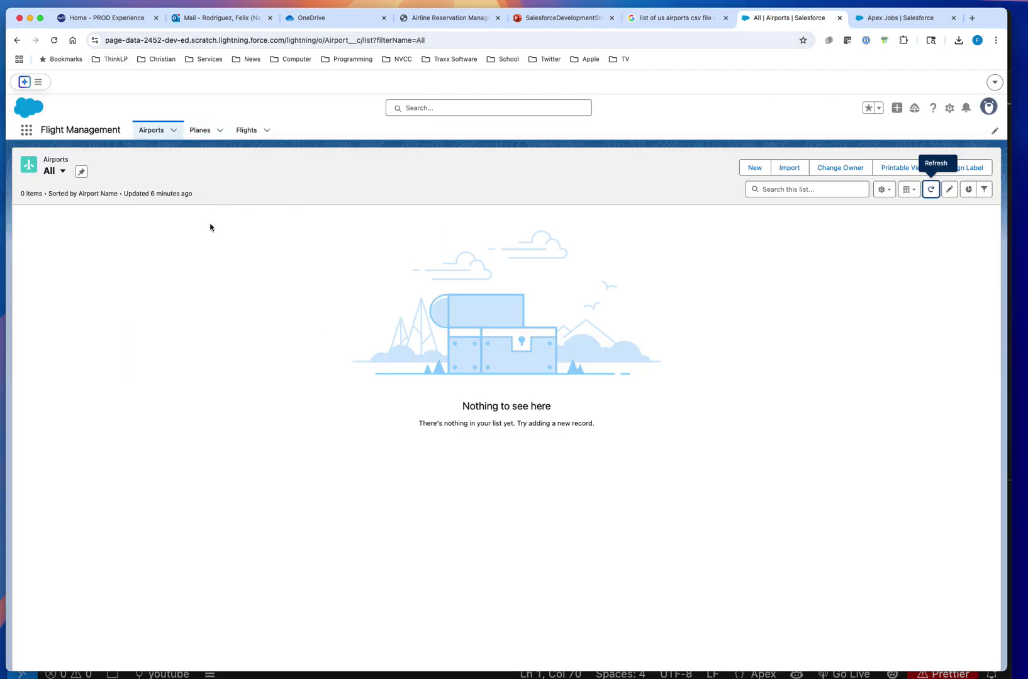
{"action": "left_click", "coordinate": [954, 18]}
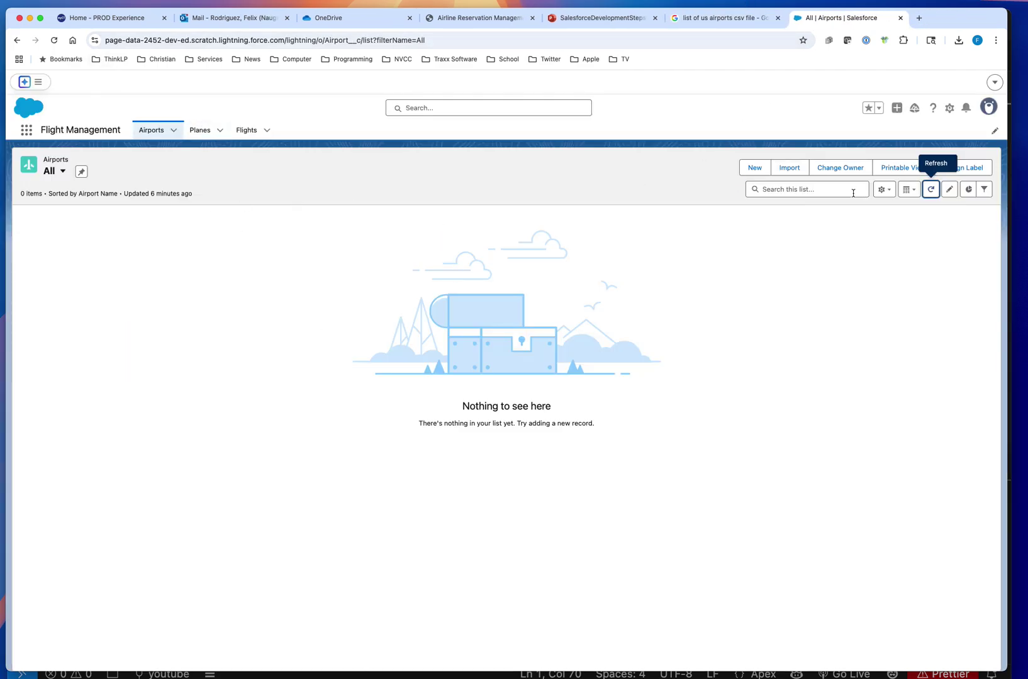
Step: Open Salesforce Setup, search it for "import" and launch the Data Import Wizard
{"action": "left_click", "coordinate": [949, 108]}
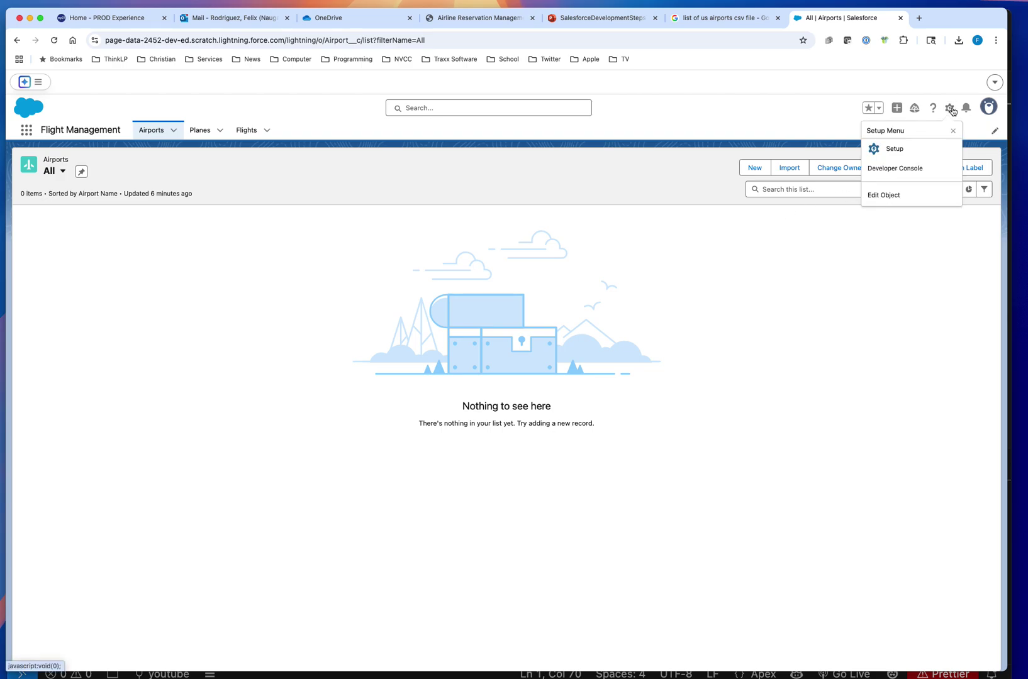
{"action": "left_click", "coordinate": [927, 146]}
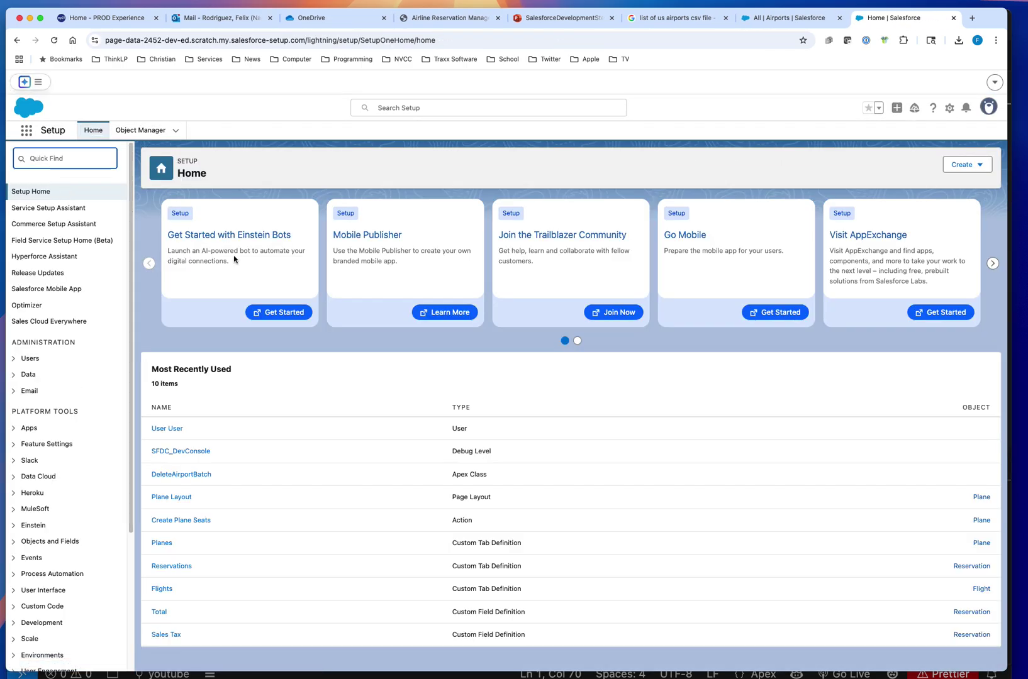
{"action": "type", "text": "import"}
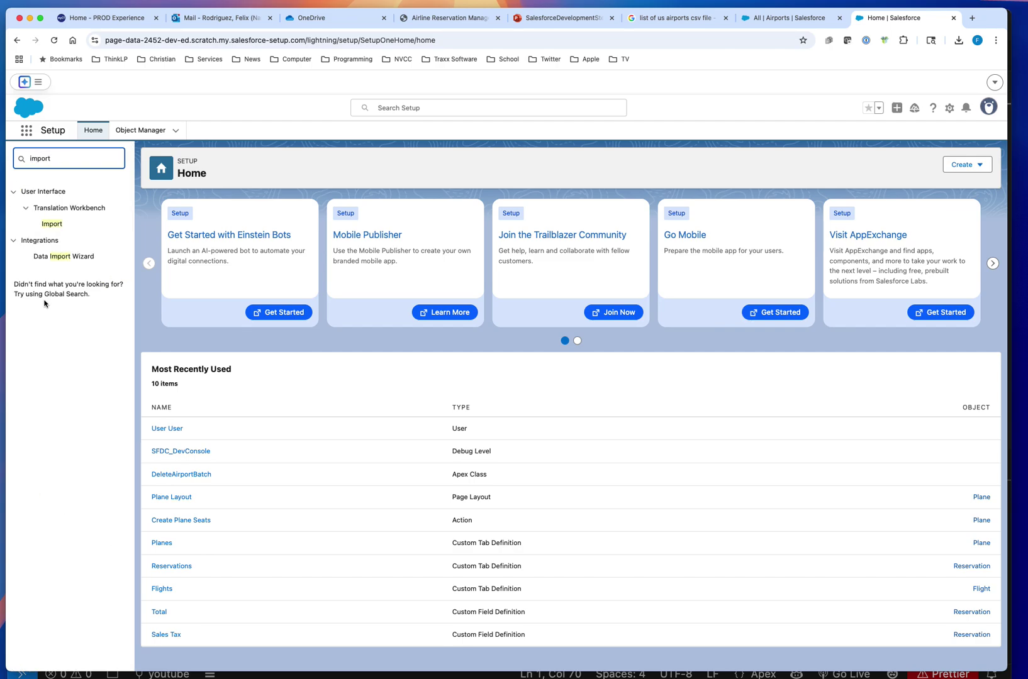
{"action": "left_click", "coordinate": [70, 258]}
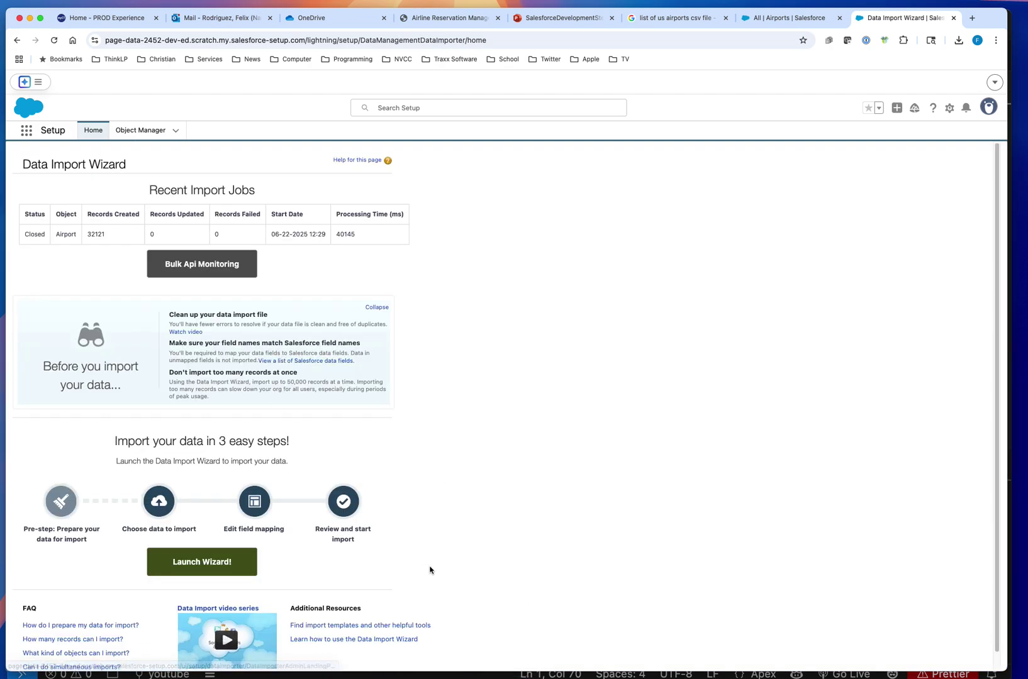
{"action": "left_click", "coordinate": [206, 564]}
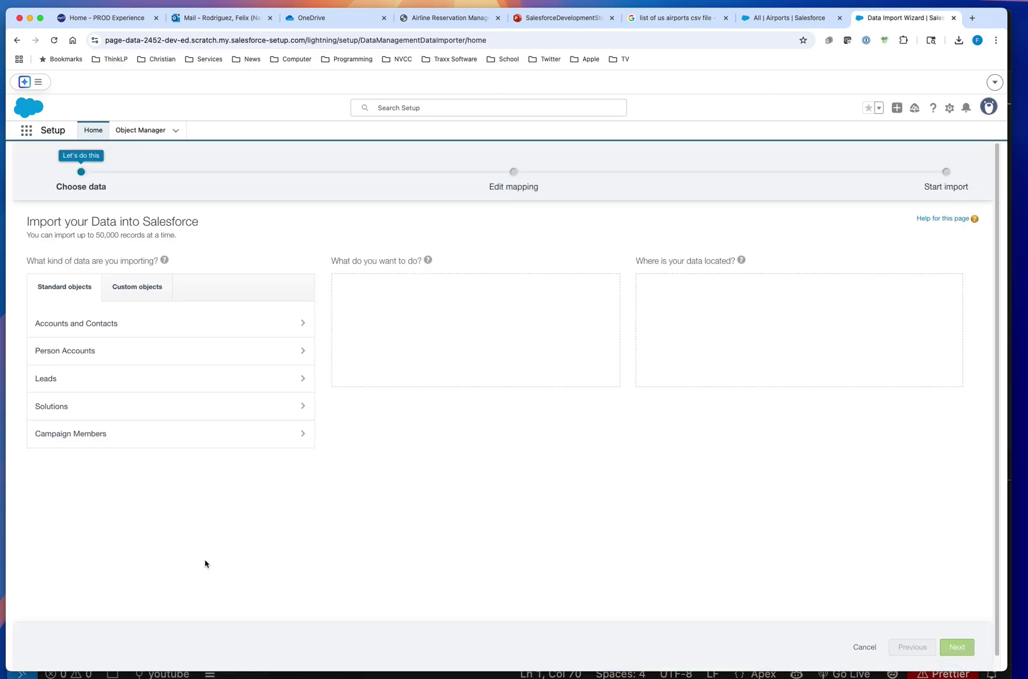
Step: Set the import to add new records to the custom Airports object from us-airports-filtered.csv, and continue to field mapping
{"action": "left_click", "coordinate": [134, 291]}
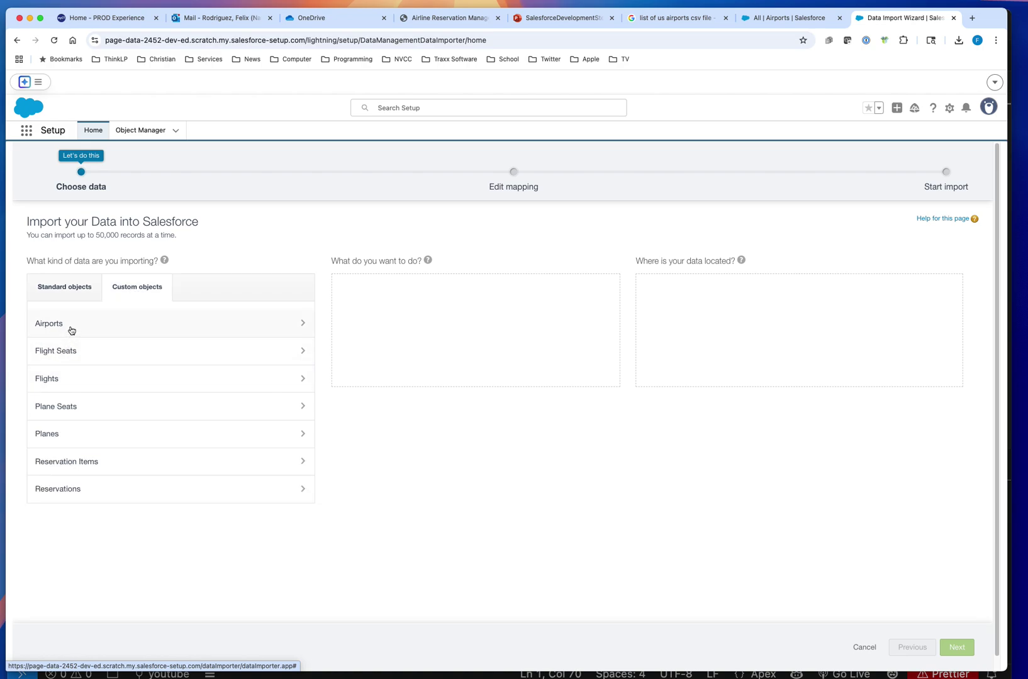
{"action": "left_click", "coordinate": [237, 330]}
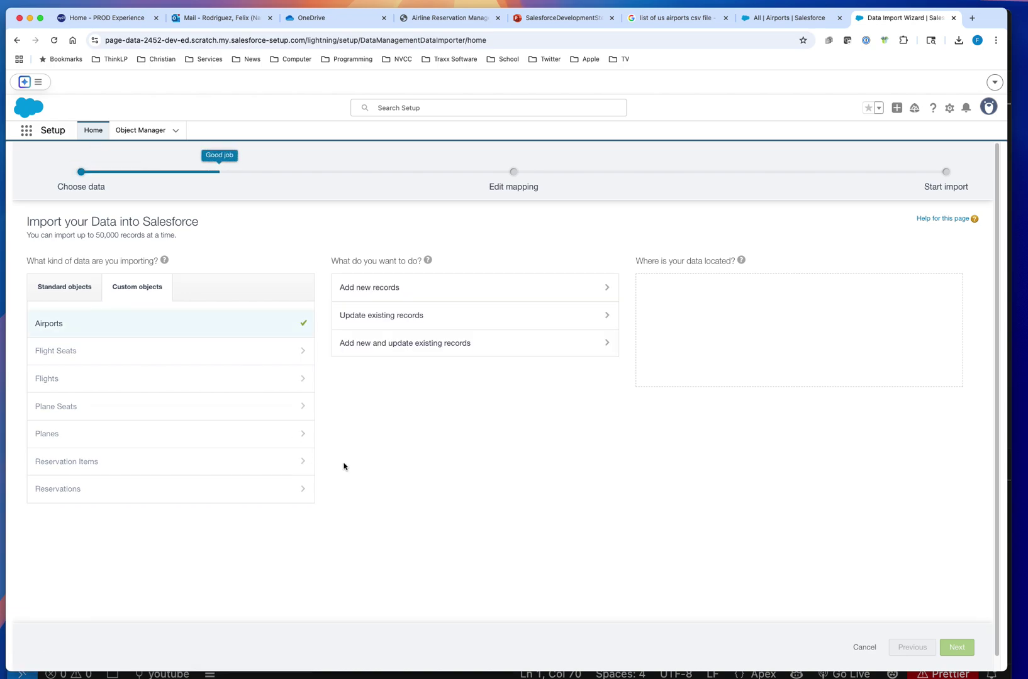
{"action": "left_click", "coordinate": [591, 289]}
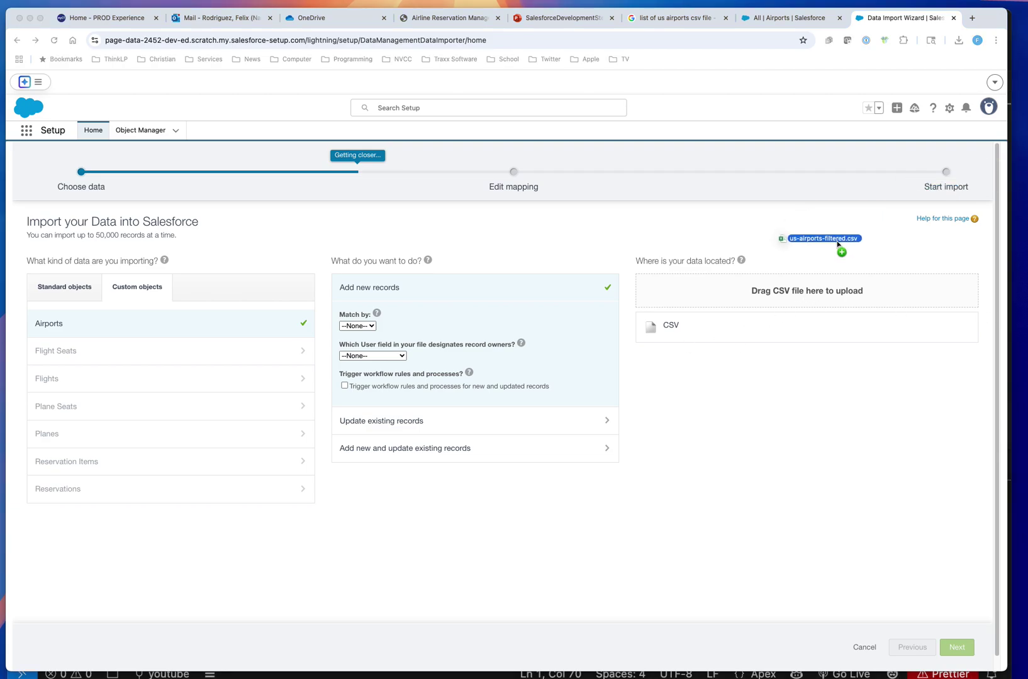
{"action": "left_click_drag", "start_coordinate": [840, 245], "coordinate": [787, 294]}
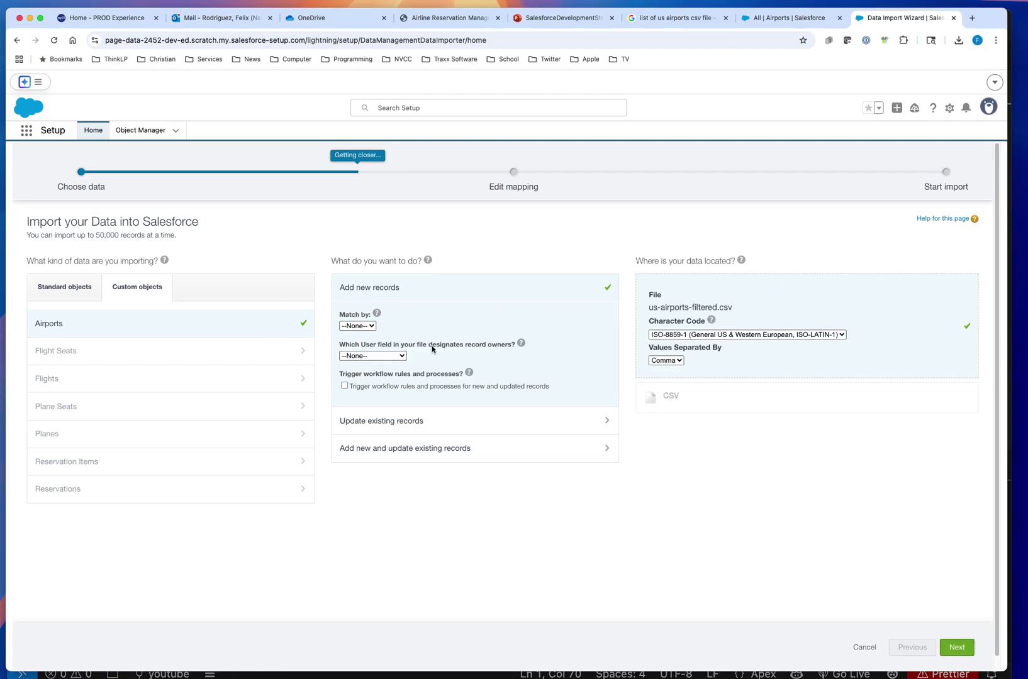
{"action": "left_click", "coordinate": [957, 648]}
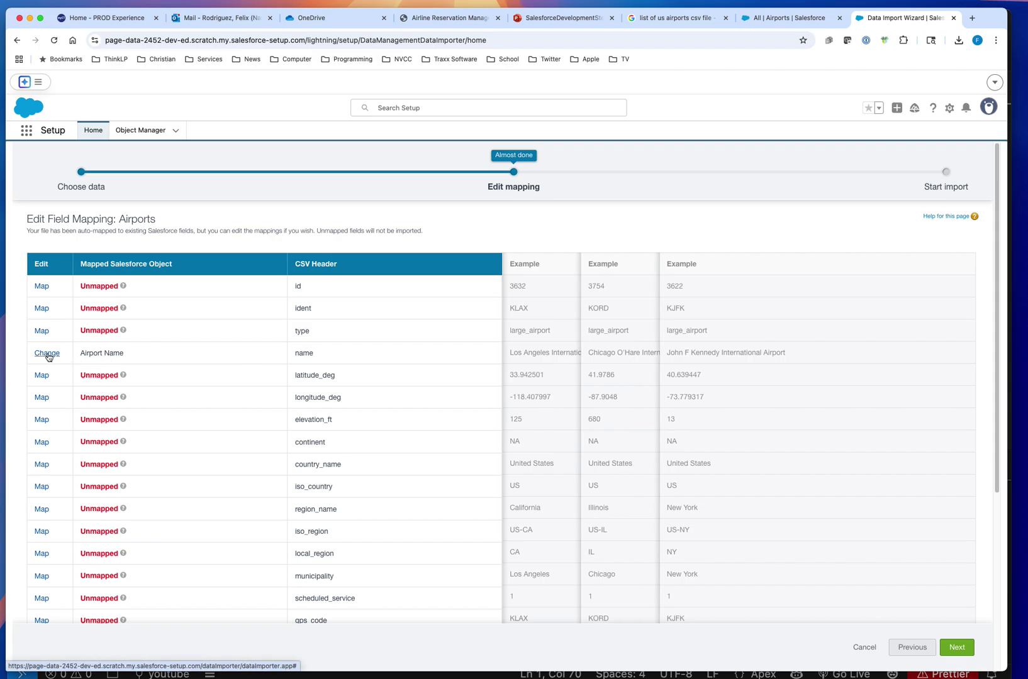
Step: Map the CSV's name column to Airport Full Name and its iata_code column to Airport Name
{"action": "left_click", "coordinate": [48, 358]}
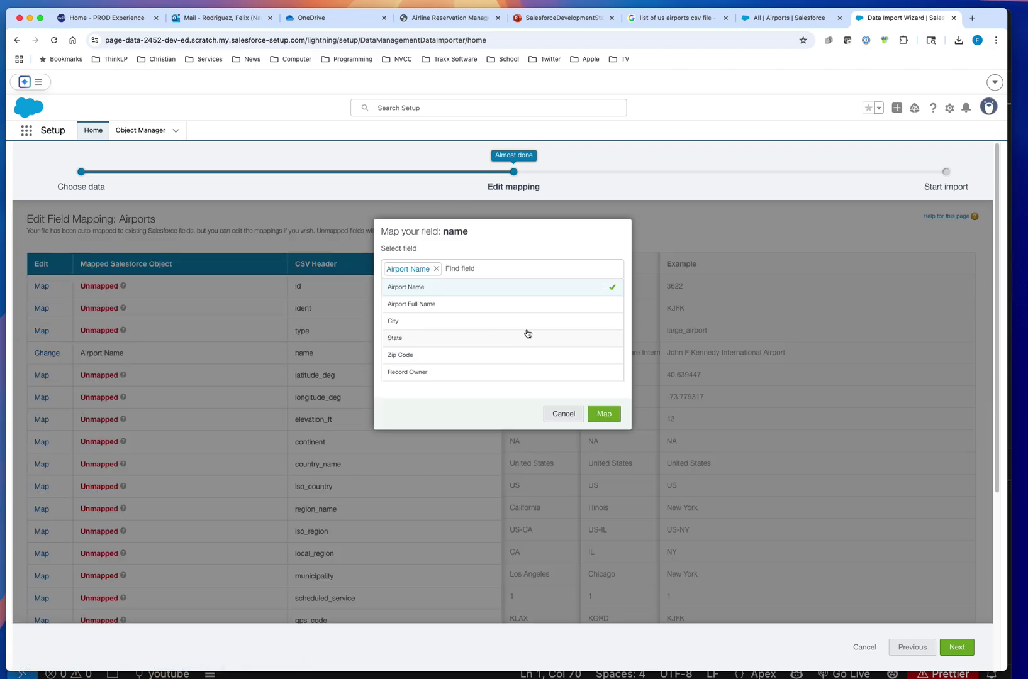
{"action": "left_click", "coordinate": [437, 270]}
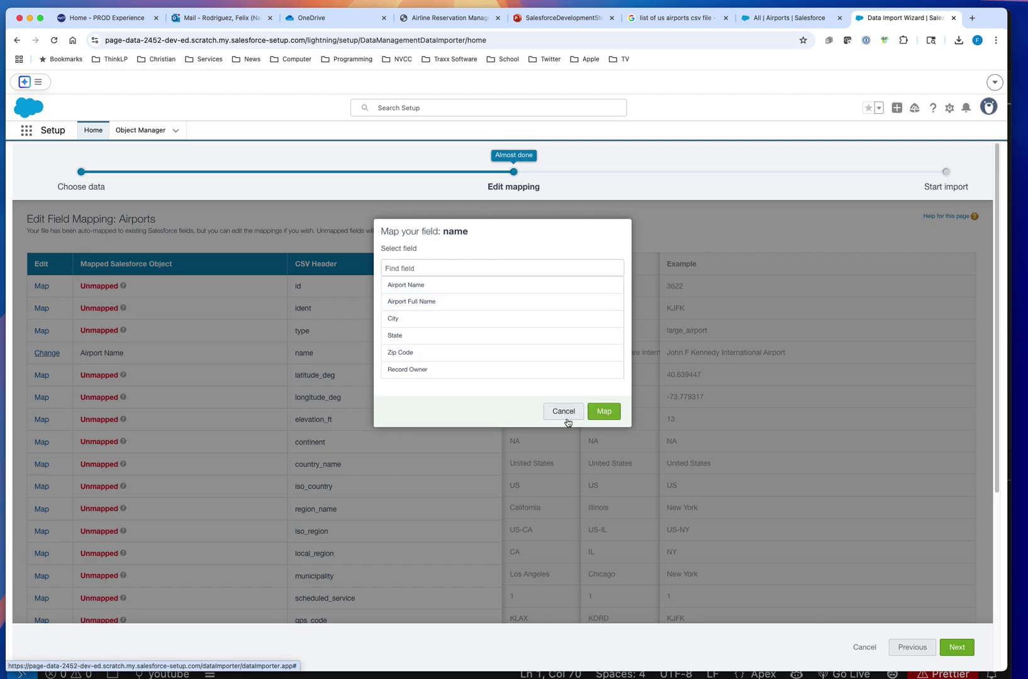
{"action": "left_click", "coordinate": [428, 303]}
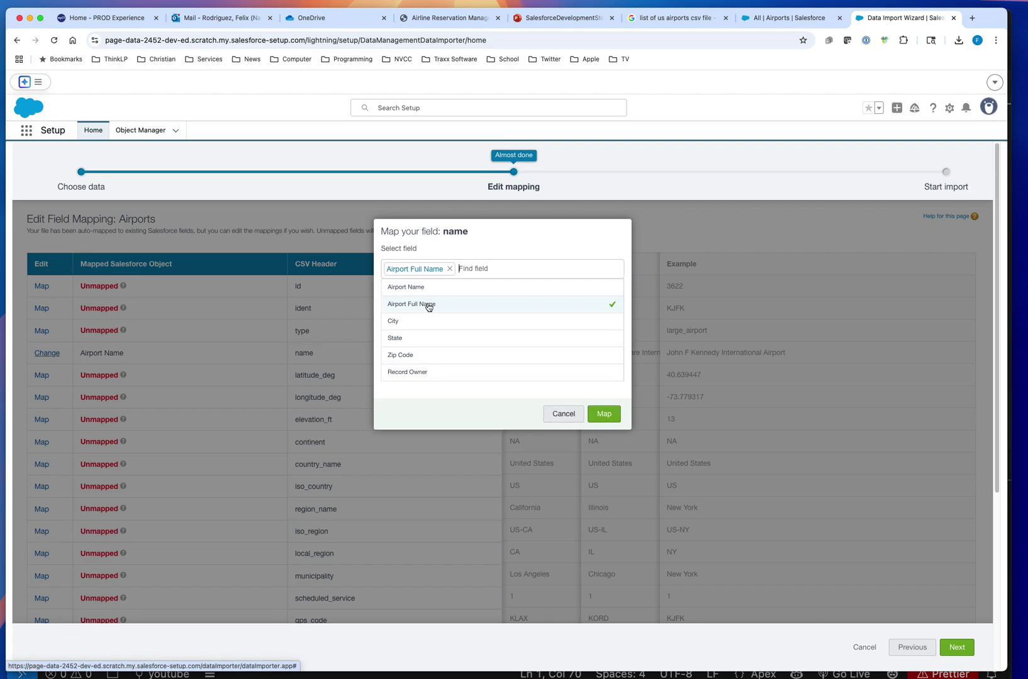
{"action": "left_click", "coordinate": [604, 415]}
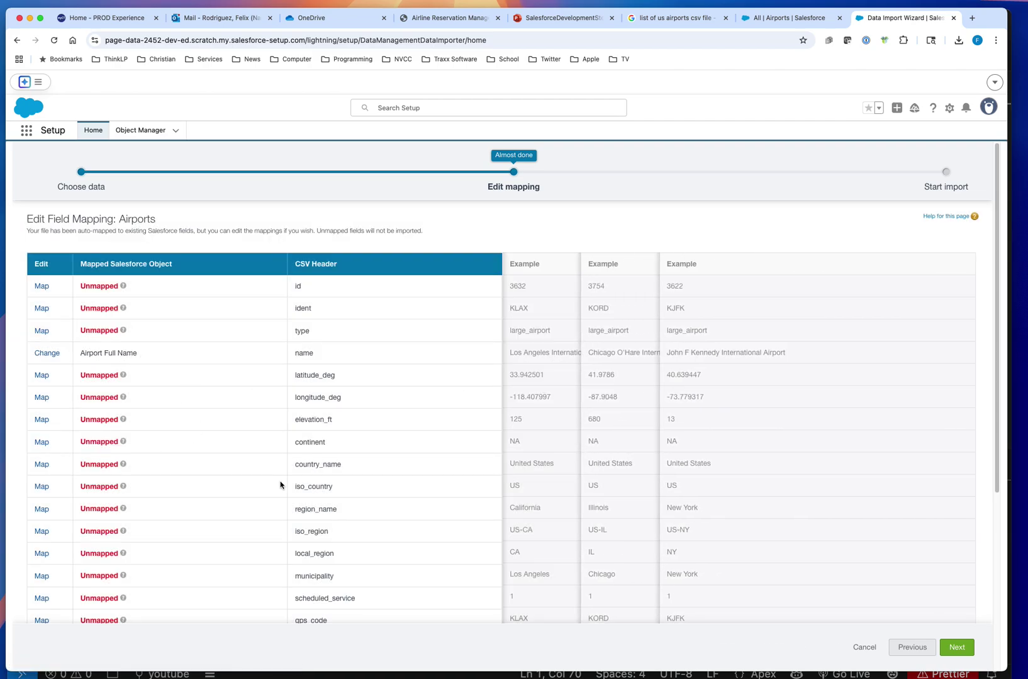
{"action": "scroll", "coordinate": [278, 477], "scroll_direction": "down", "scroll_amount": 5}
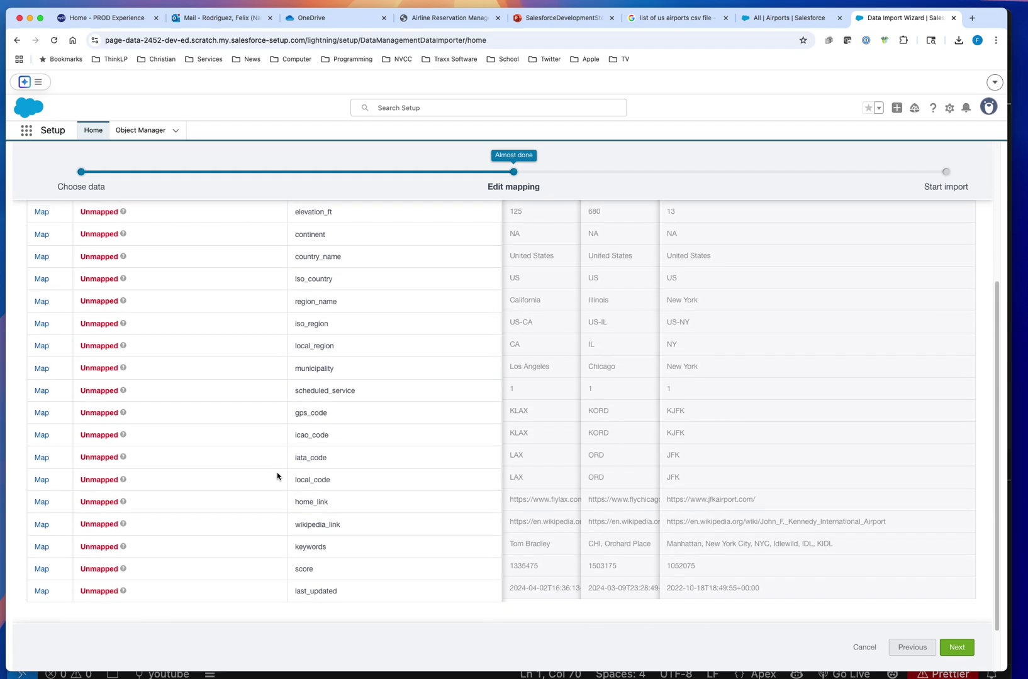
{"action": "left_click", "coordinate": [40, 458]}
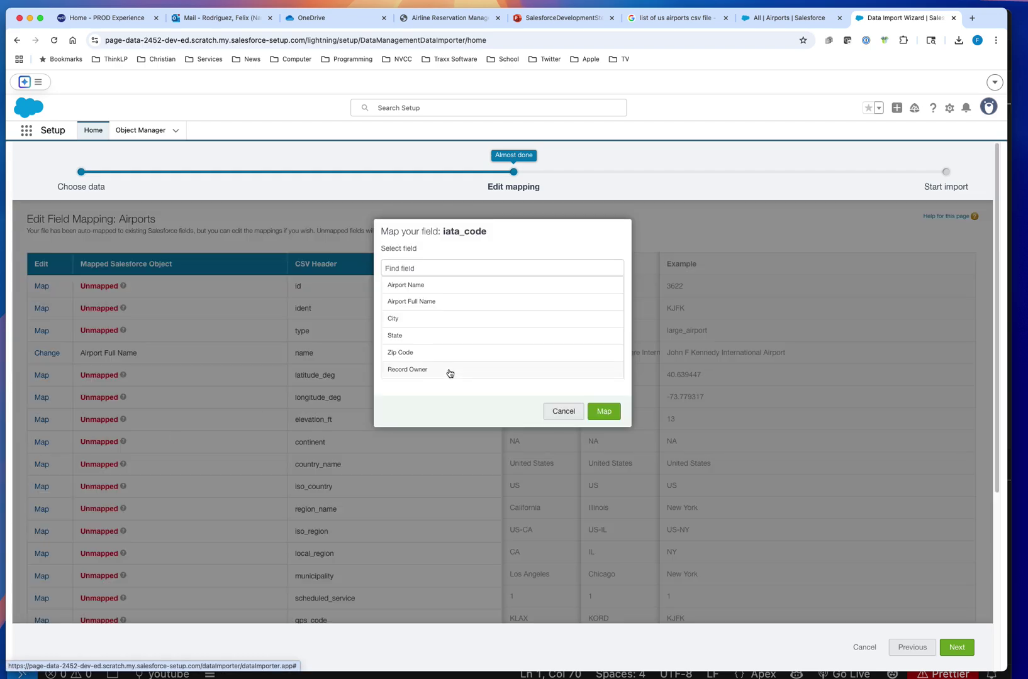
{"action": "left_click", "coordinate": [440, 286]}
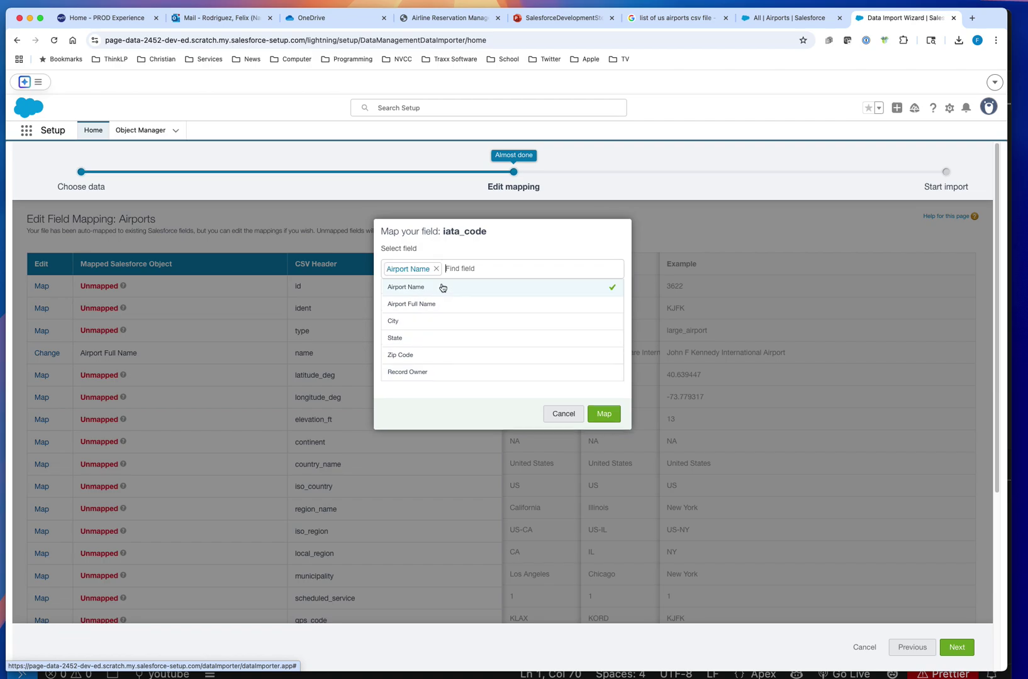
{"action": "left_click", "coordinate": [603, 414]}
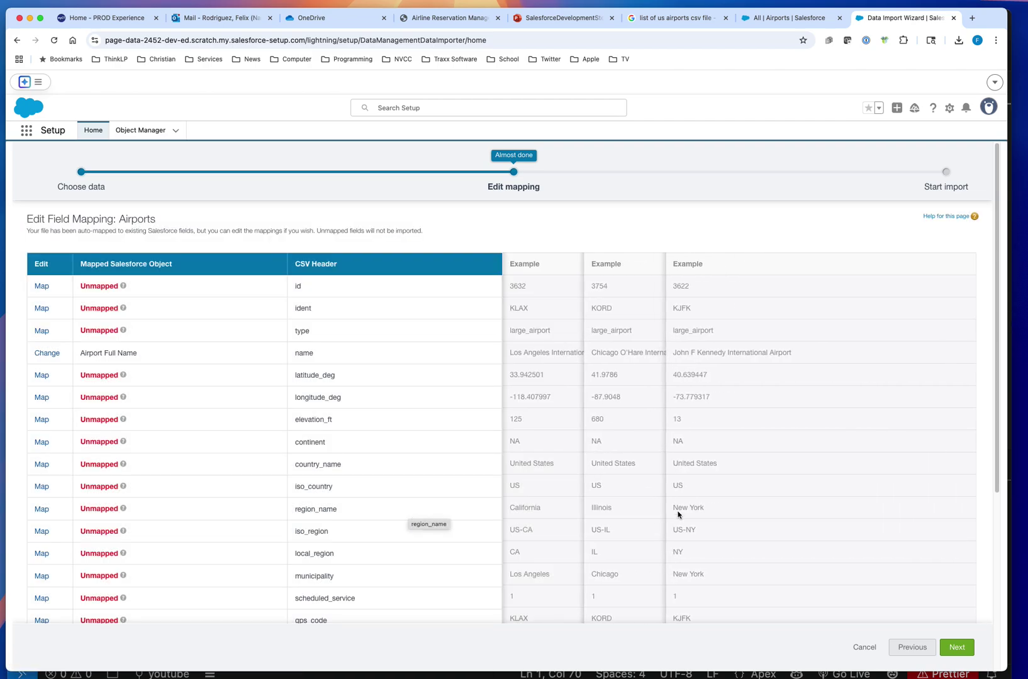
Step: Map the CSV's municipality column to City and its local_region column to State
{"action": "scroll", "coordinate": [601, 511], "scroll_direction": "down", "scroll_amount": 3}
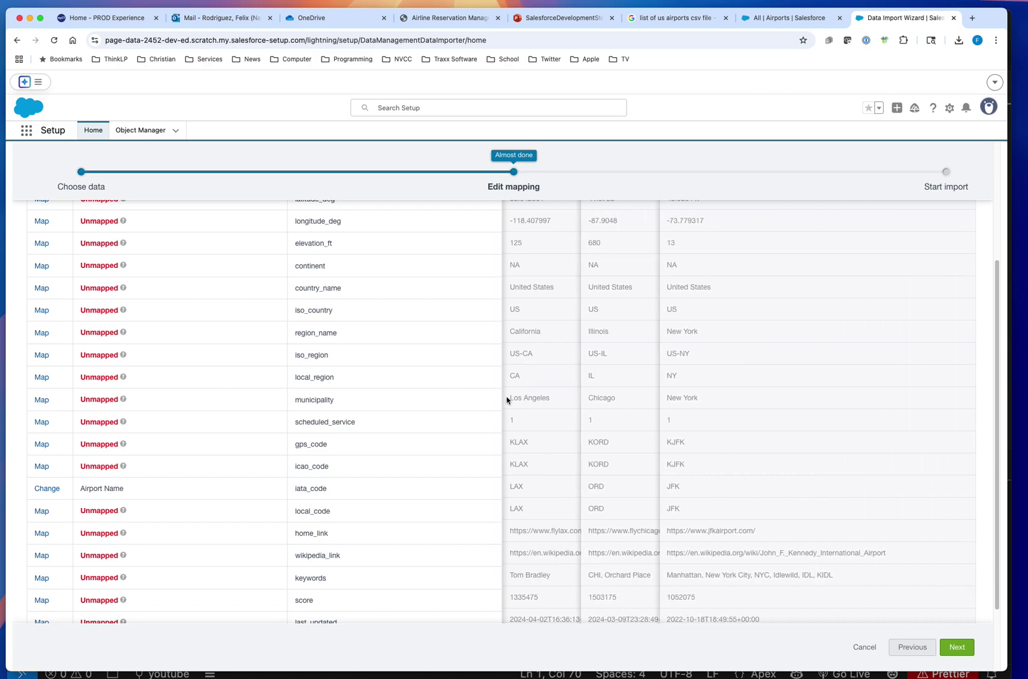
{"action": "left_click", "coordinate": [44, 401]}
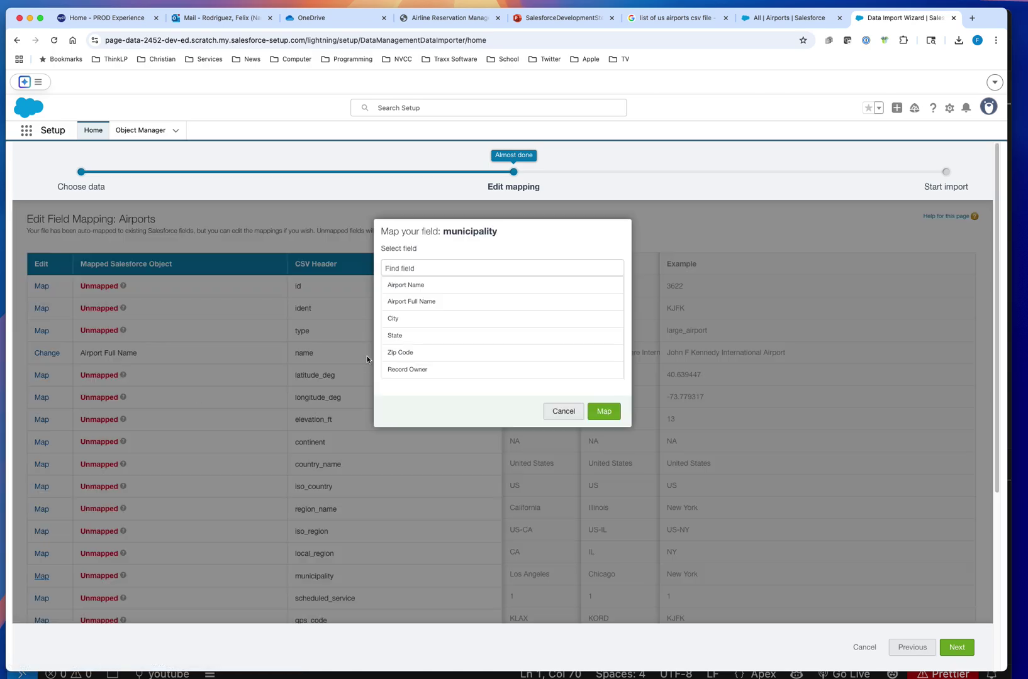
{"action": "left_click", "coordinate": [403, 324]}
{"action": "left_click", "coordinate": [605, 414]}
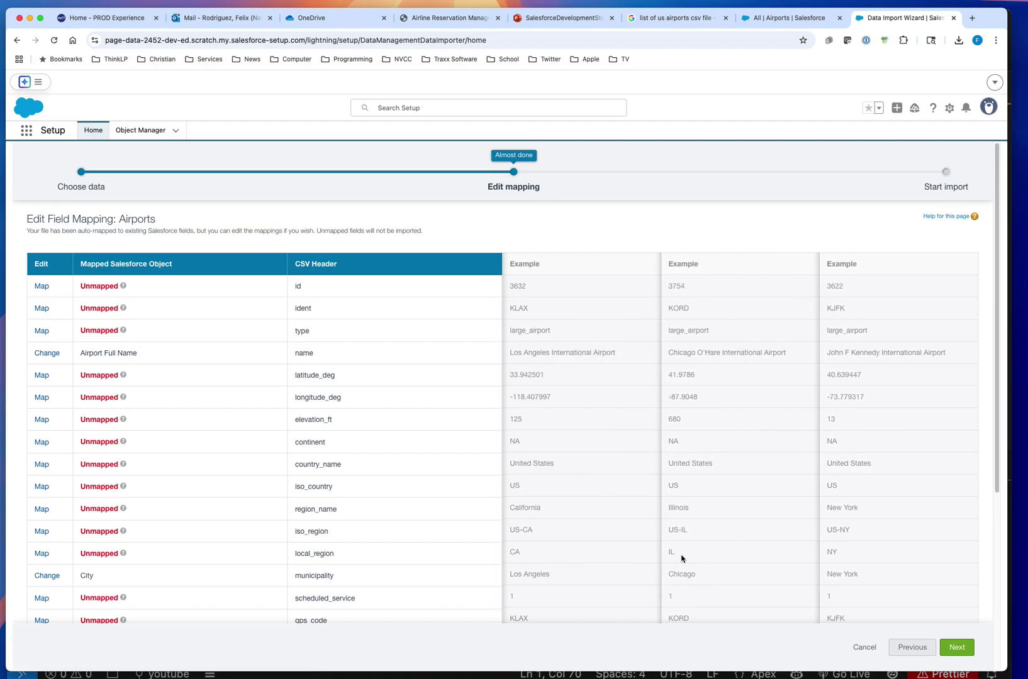
{"action": "left_click", "coordinate": [41, 554]}
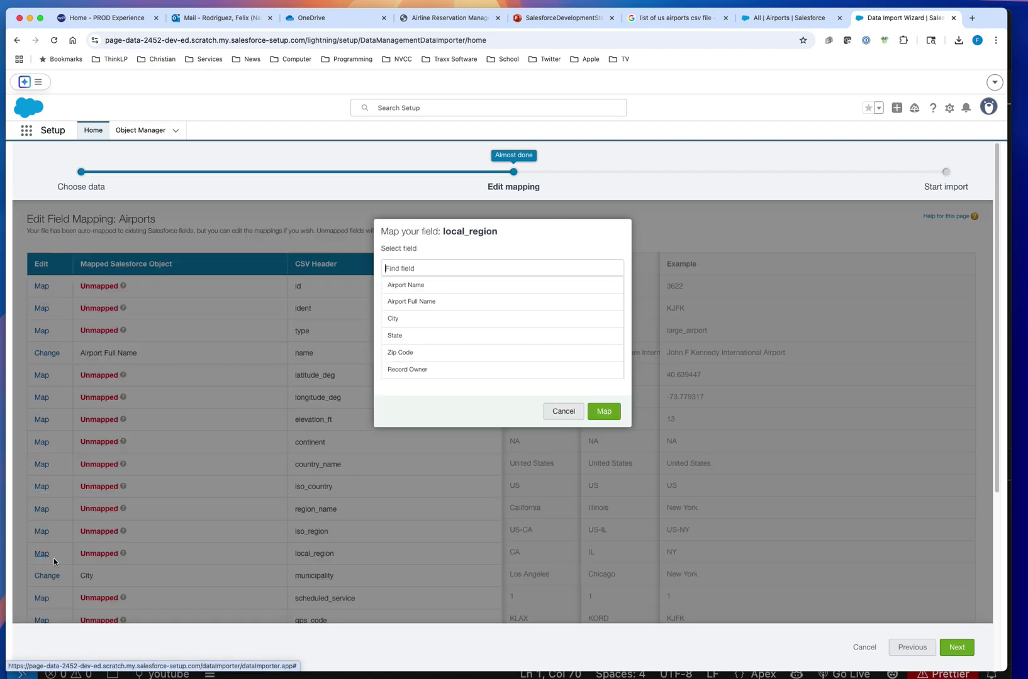
{"action": "left_click", "coordinate": [438, 335]}
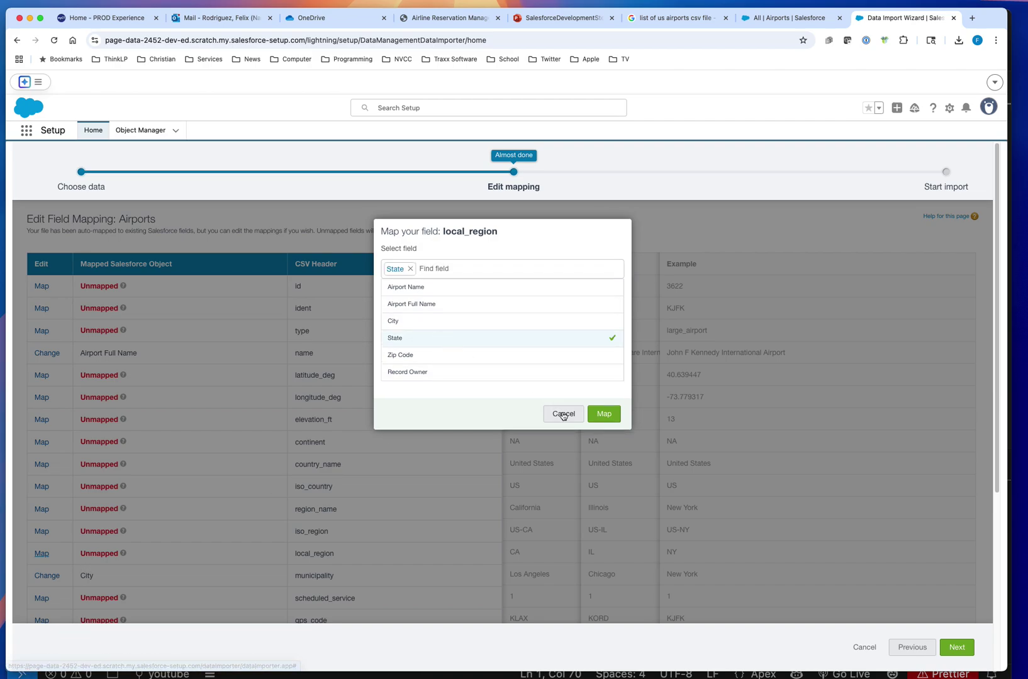
{"action": "left_click", "coordinate": [604, 414]}
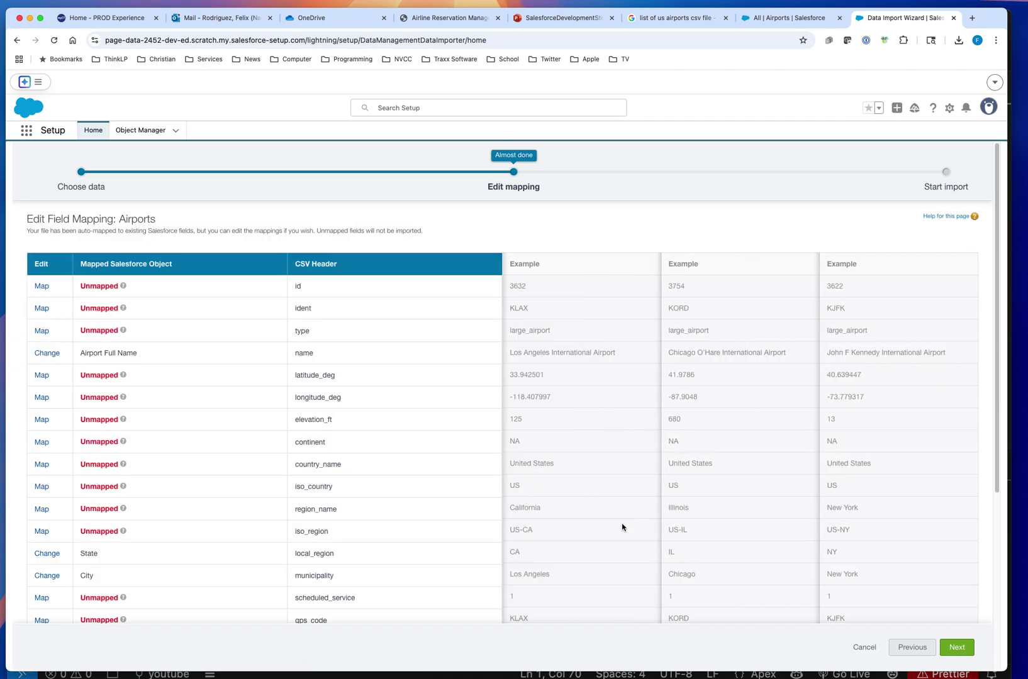
Step: Check the Airports field mapping from first to last column and continue to the Review & Start Import stage
{"action": "scroll", "coordinate": [621, 529], "scroll_direction": "down", "scroll_amount": 5}
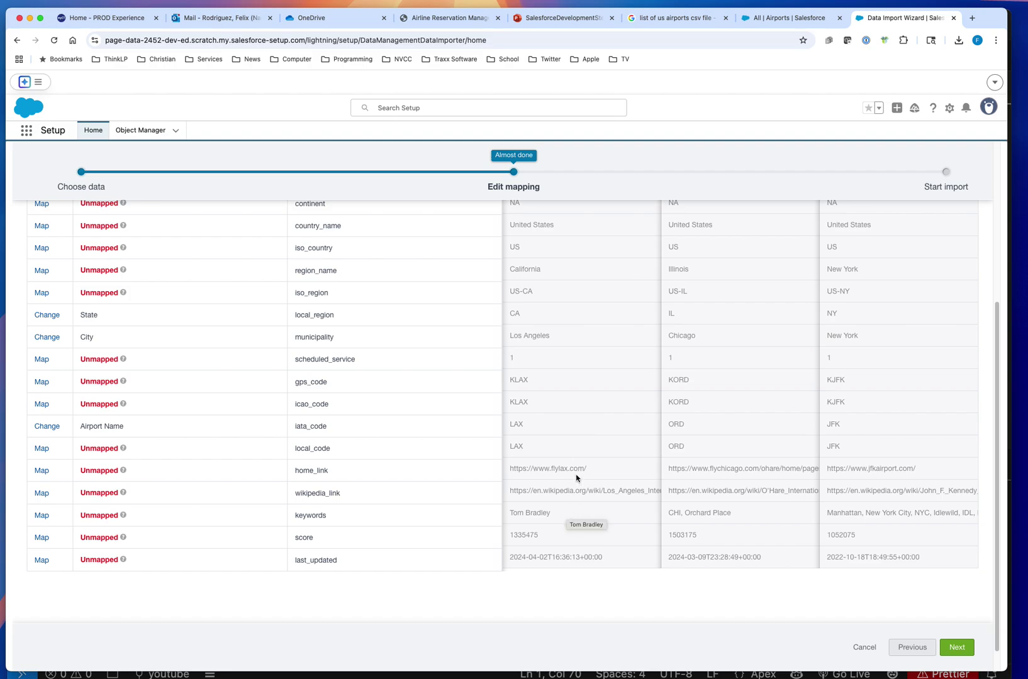
{"action": "scroll", "coordinate": [577, 478], "scroll_direction": "up", "scroll_amount": 3}
{"action": "scroll", "coordinate": [576, 479], "scroll_direction": "down", "scroll_amount": 4}
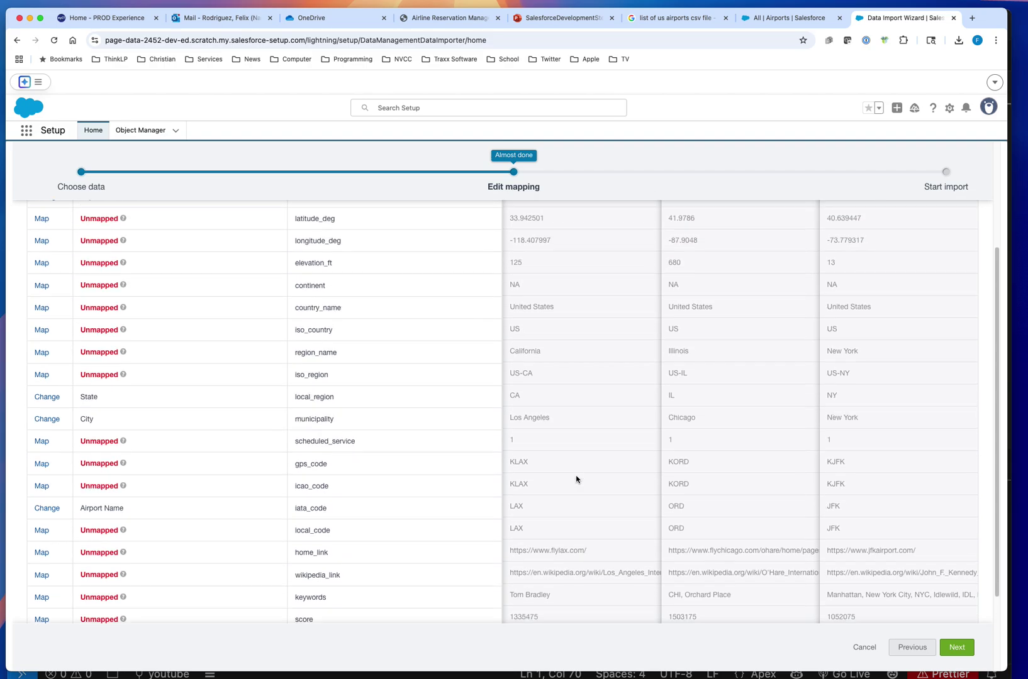
{"action": "scroll", "coordinate": [575, 480], "scroll_direction": "up", "scroll_amount": 8}
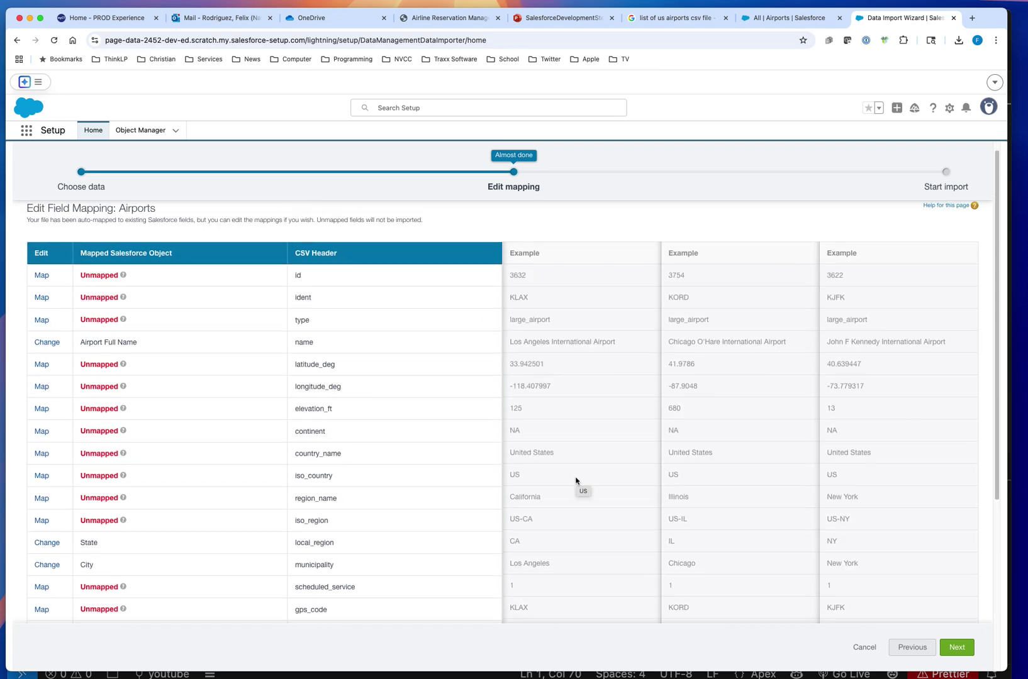
{"action": "scroll", "coordinate": [576, 482], "scroll_direction": "down", "scroll_amount": 3}
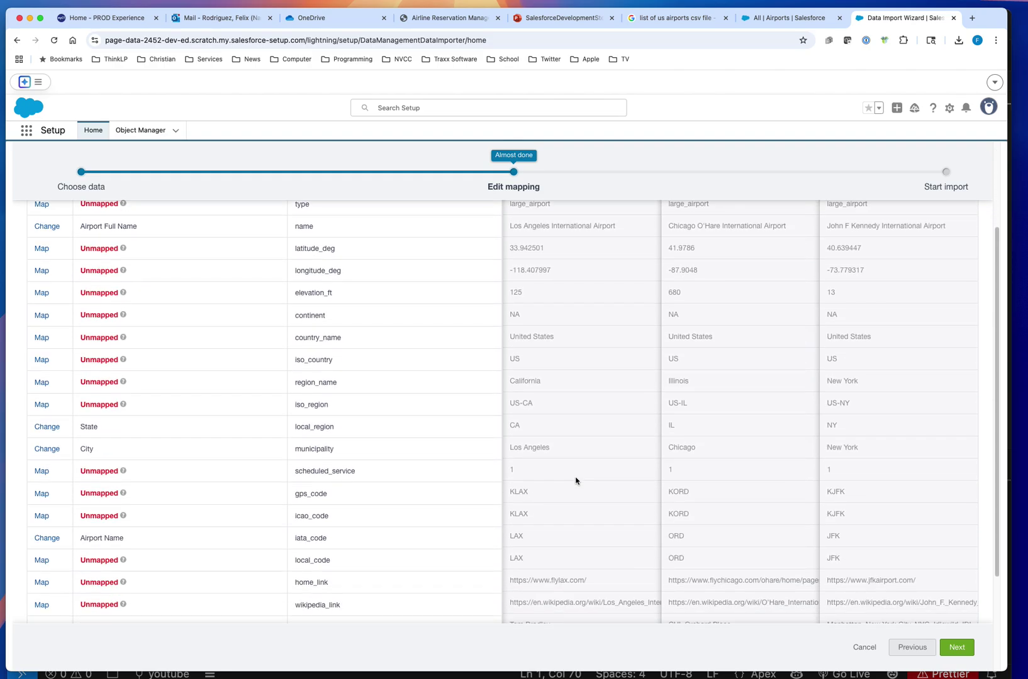
{"action": "scroll", "coordinate": [576, 480], "scroll_direction": "down", "scroll_amount": 1}
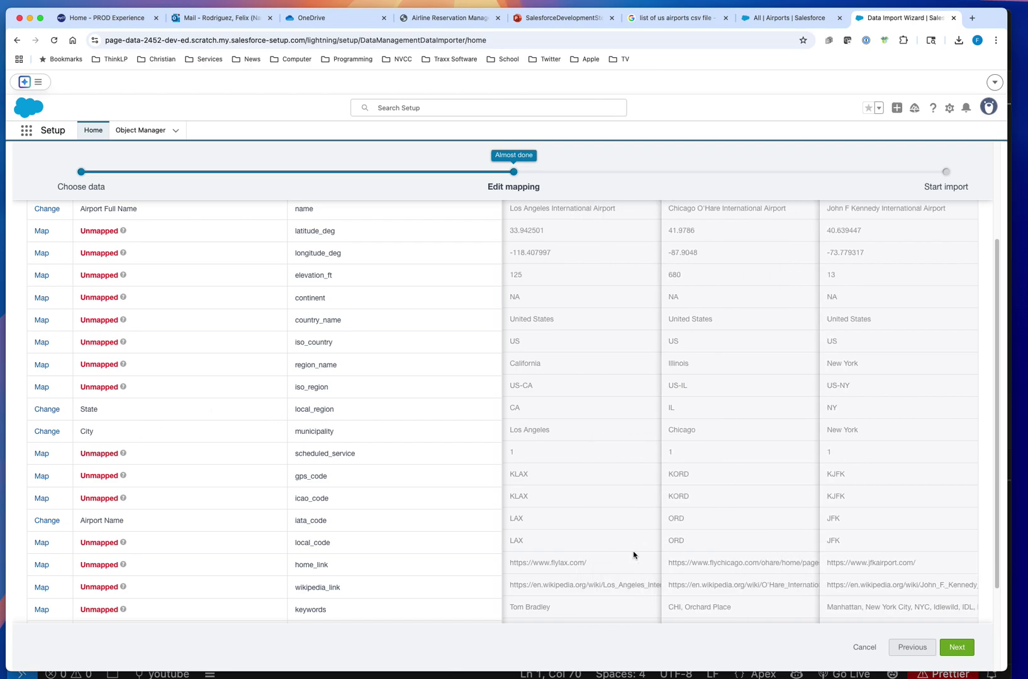
{"action": "scroll", "coordinate": [623, 552], "scroll_direction": "up", "scroll_amount": 3}
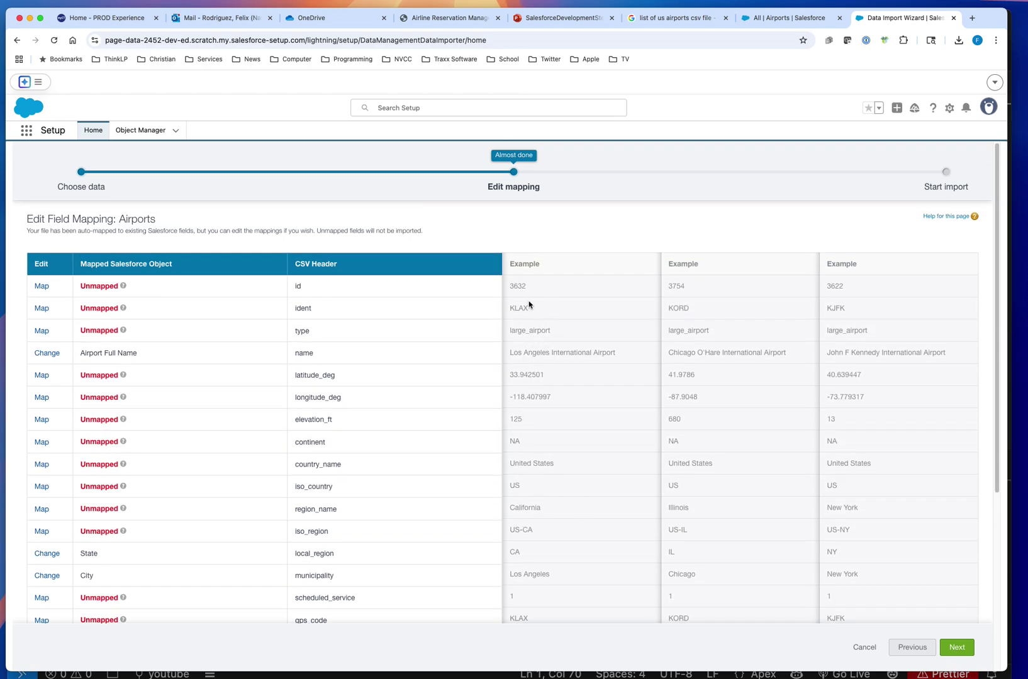
{"action": "scroll", "coordinate": [589, 548], "scroll_direction": "down", "scroll_amount": 5}
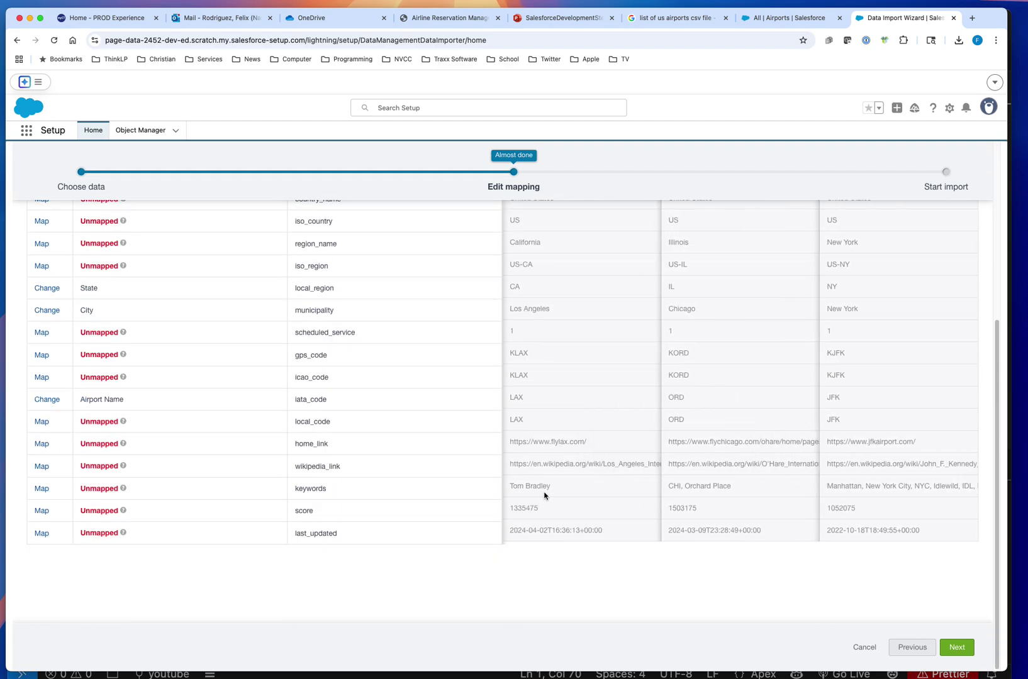
{"action": "left_click", "coordinate": [957, 648]}
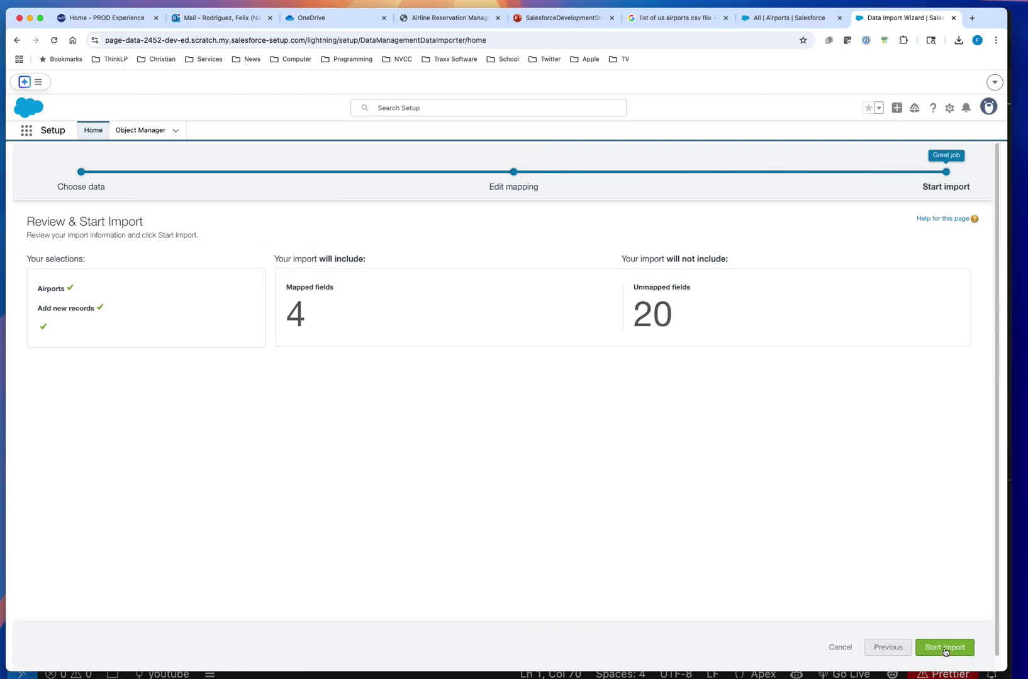
Step: Start the Airports import and open its Bulk Data Load Job page to view the import status
{"action": "left_click", "coordinate": [942, 648]}
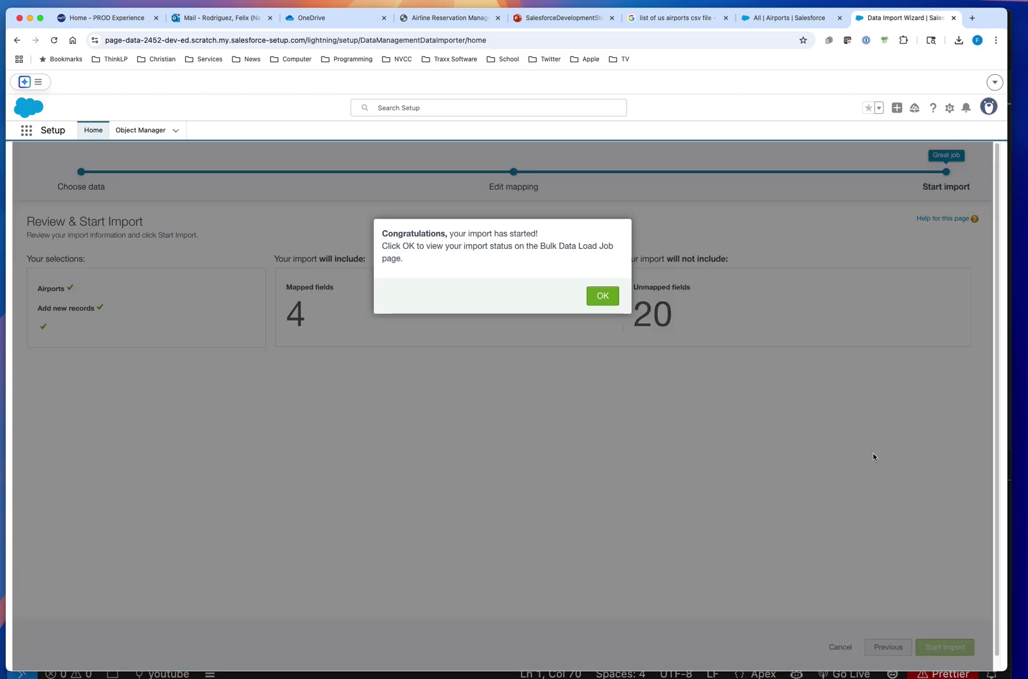
{"action": "left_click", "coordinate": [603, 297]}
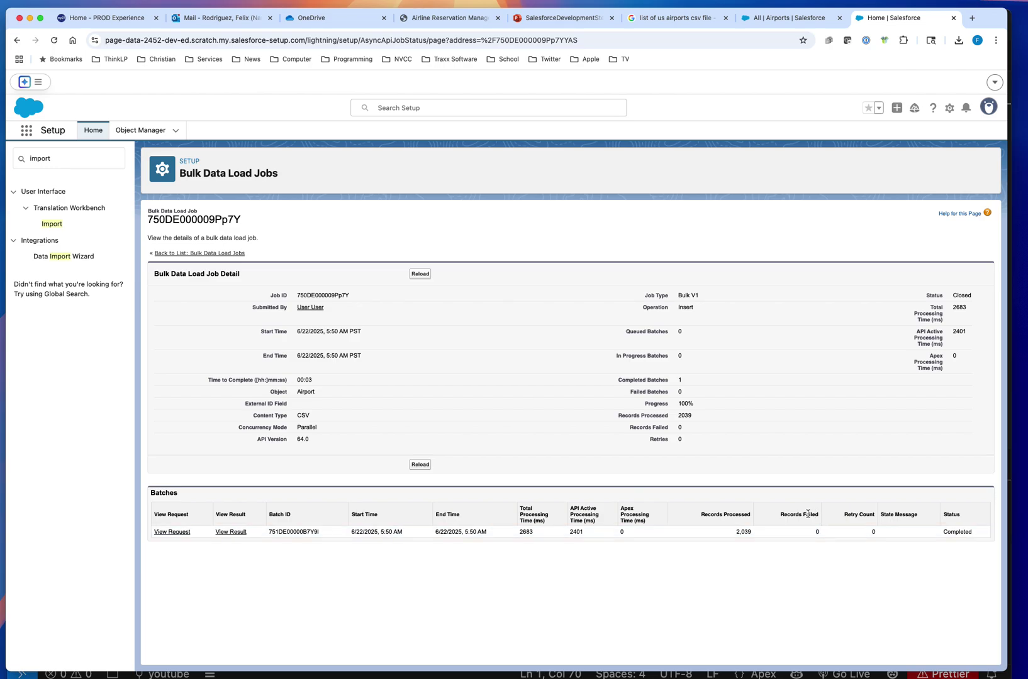
Step: Refresh the All list of Airports in Flight Management and examine the imported records' names, cities and states
{"action": "left_click", "coordinate": [773, 14]}
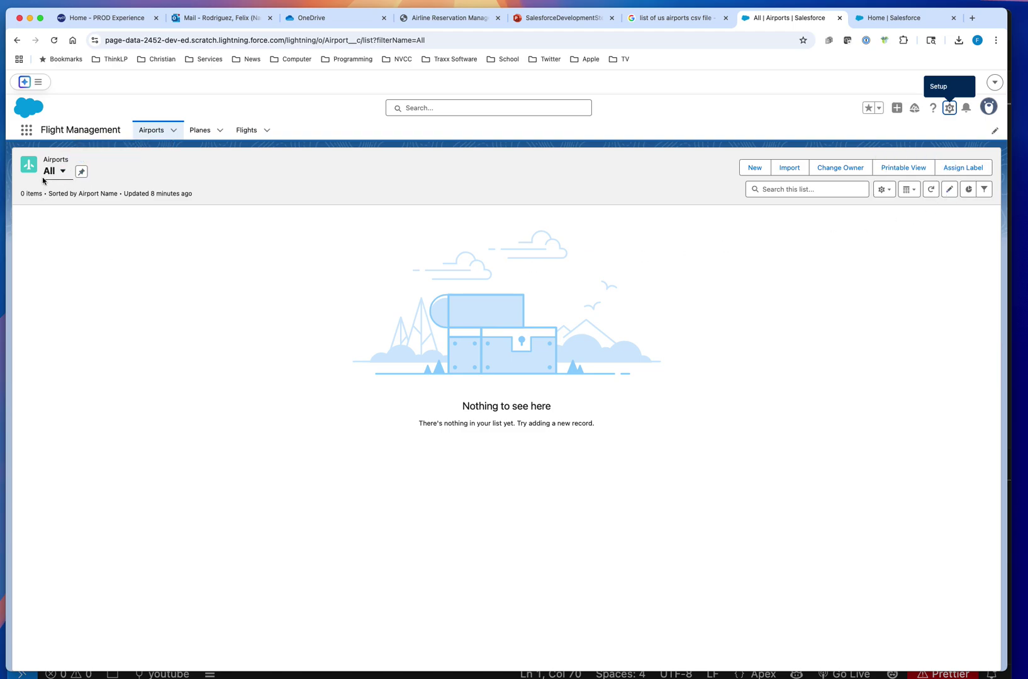
{"action": "left_click", "coordinate": [931, 190]}
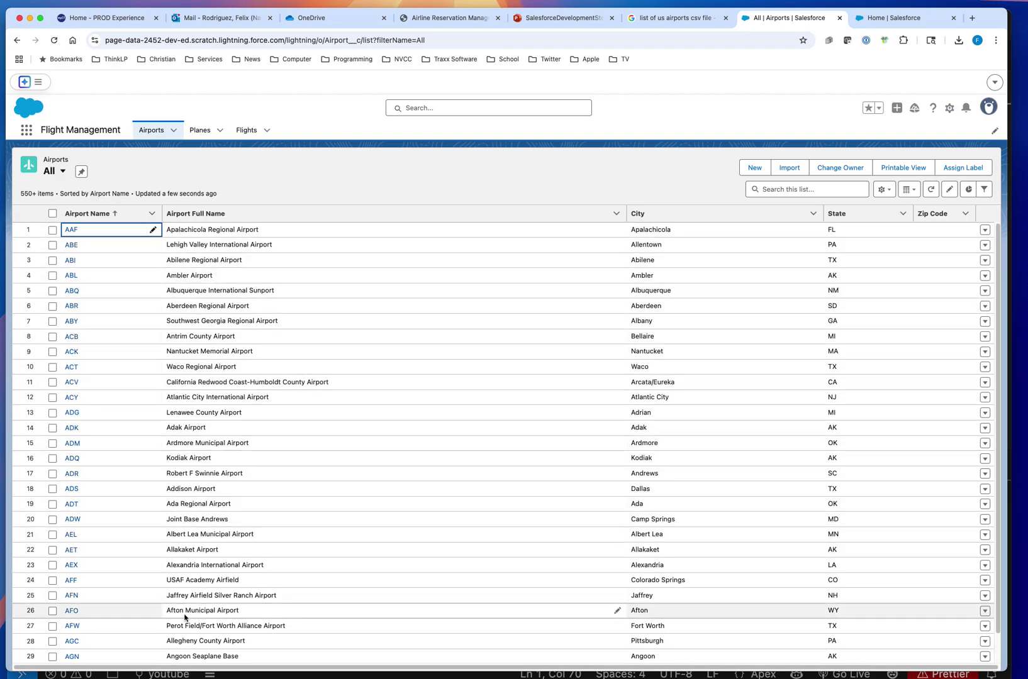
{"action": "scroll", "coordinate": [96, 573], "scroll_direction": "down", "scroll_amount": 2}
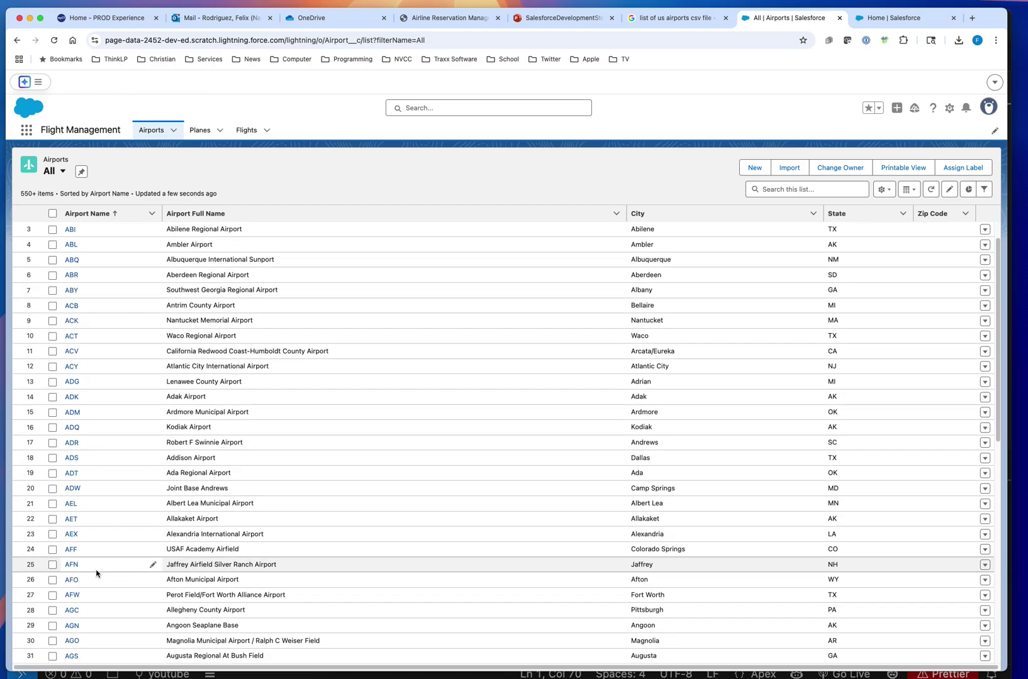
{"action": "scroll", "coordinate": [97, 573], "scroll_direction": "down", "scroll_amount": 20}
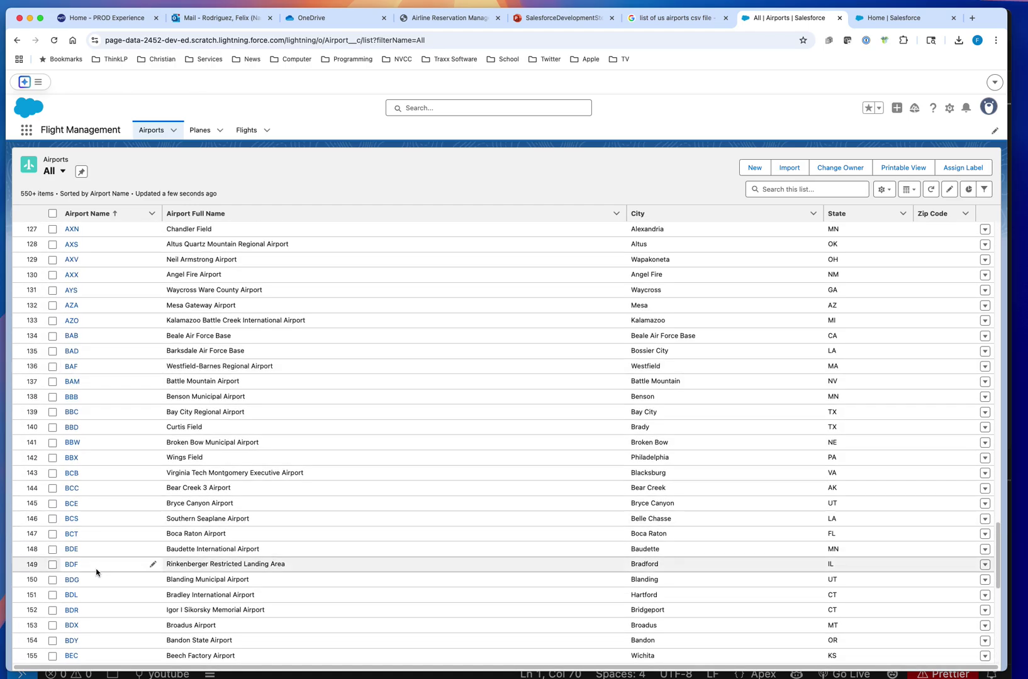
{"action": "scroll", "coordinate": [96, 573], "scroll_direction": "down", "scroll_amount": 7}
{"action": "scroll", "coordinate": [97, 571], "scroll_direction": "up", "scroll_amount": 11}
{"action": "scroll", "coordinate": [98, 571], "scroll_direction": "down", "scroll_amount": 5}
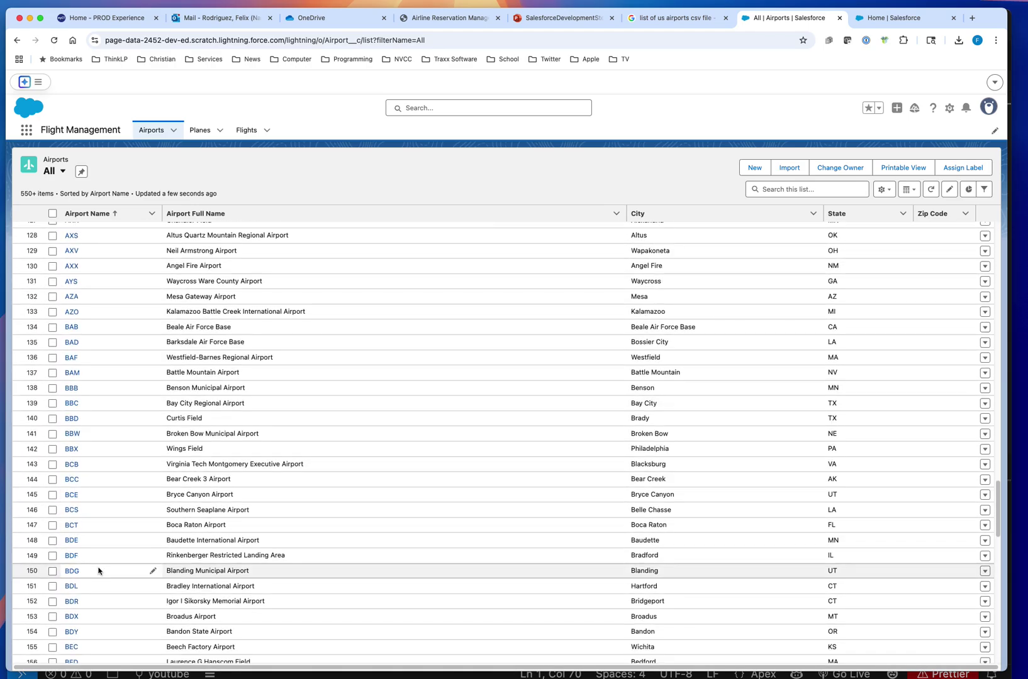
{"action": "scroll", "coordinate": [98, 571], "scroll_direction": "down", "scroll_amount": 4}
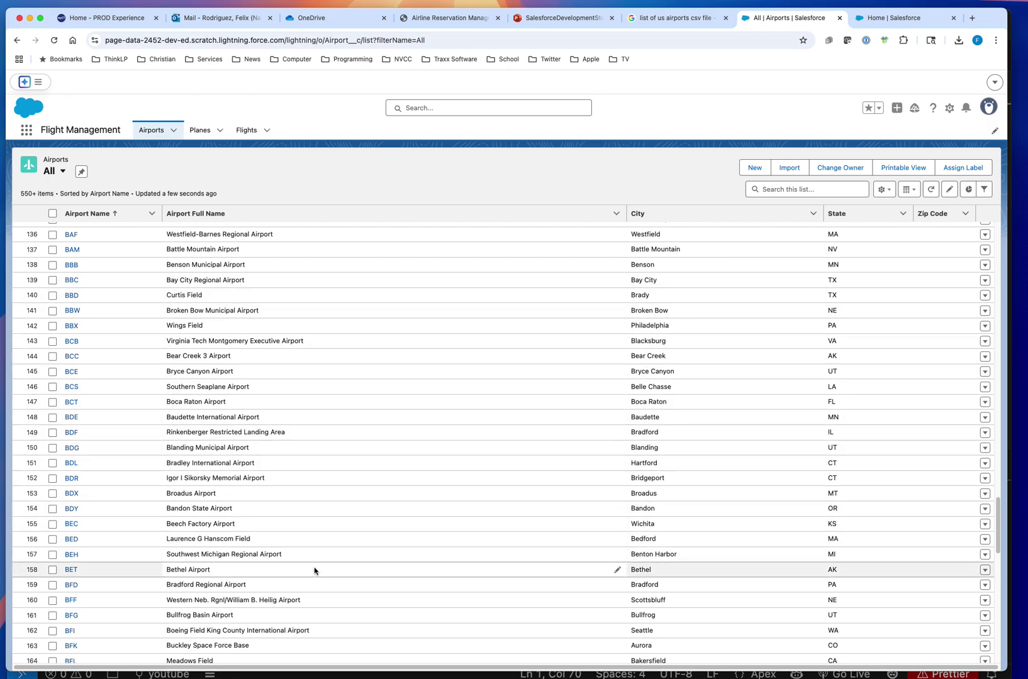
{"action": "scroll", "coordinate": [314, 570], "scroll_direction": "down", "scroll_amount": 20}
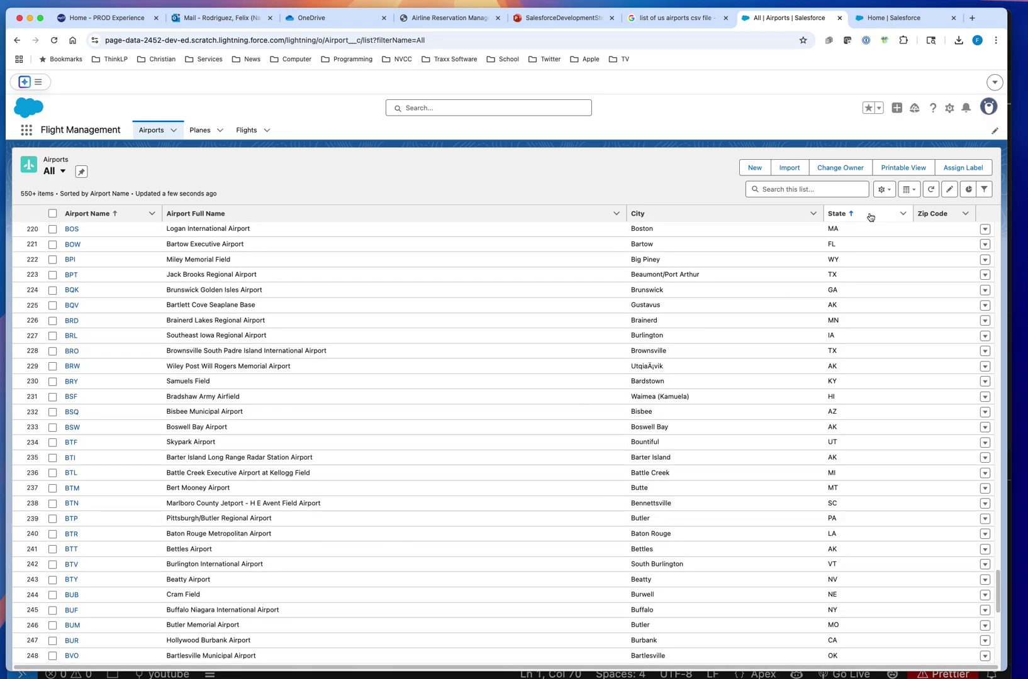
Step: Search the Airports list for SFO, check the matching record's fields, and clear the search
{"action": "left_click", "coordinate": [765, 190]}
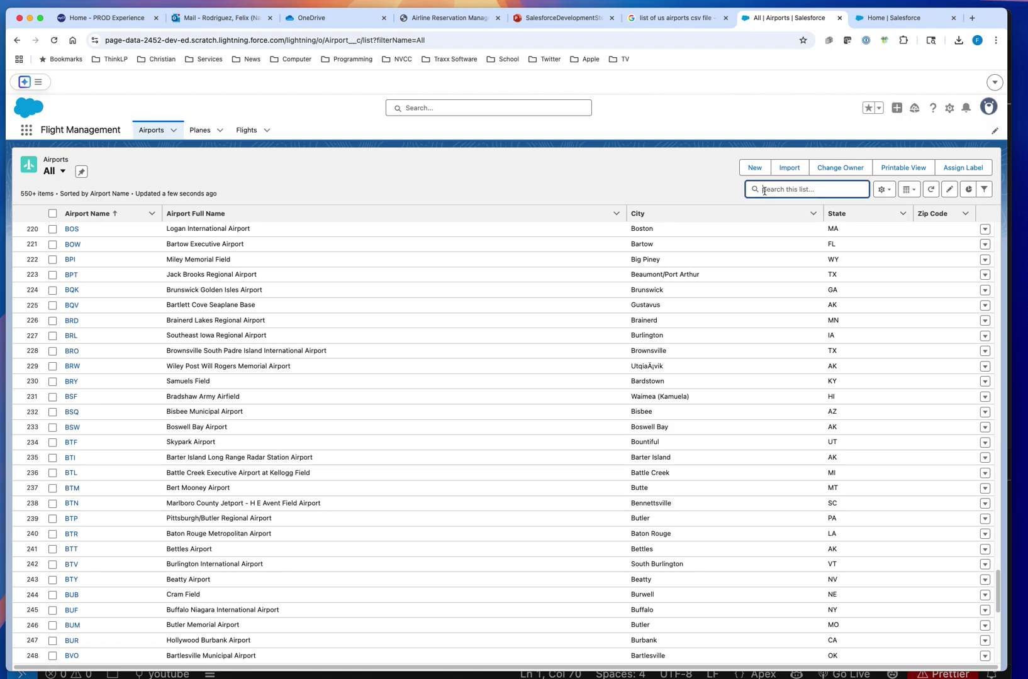
{"action": "type", "text": "SFO"}
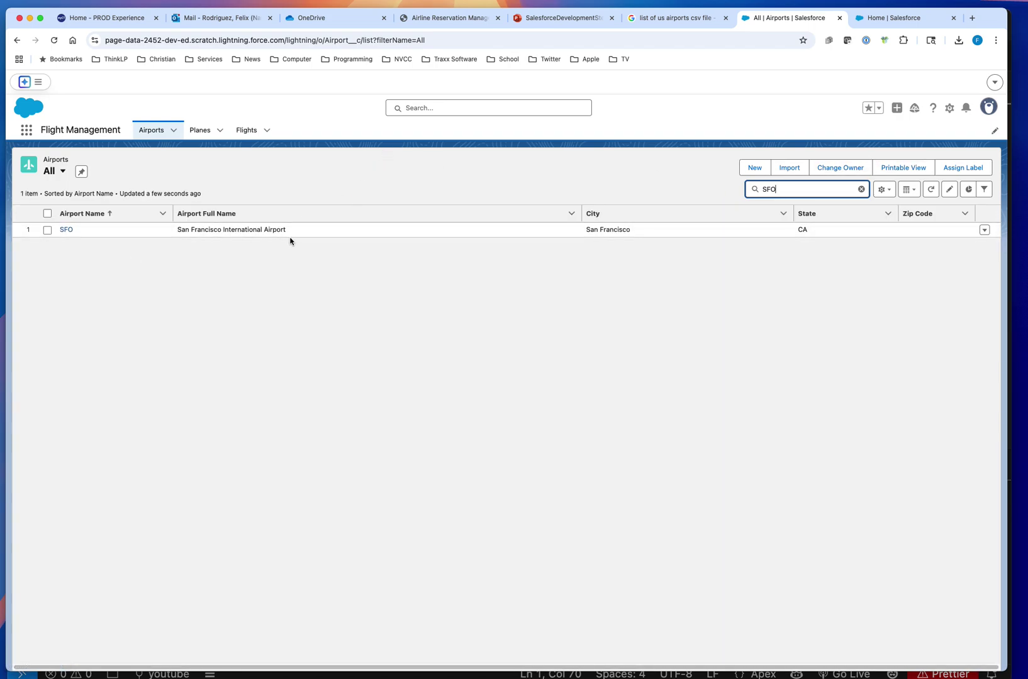
{"action": "left_click", "coordinate": [861, 189]}
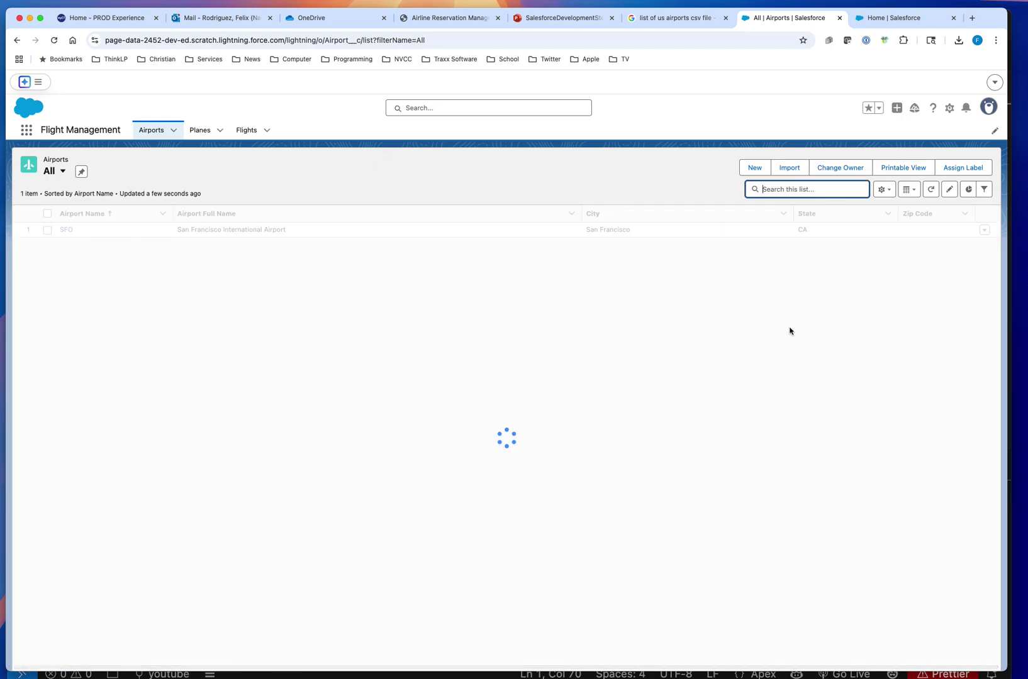